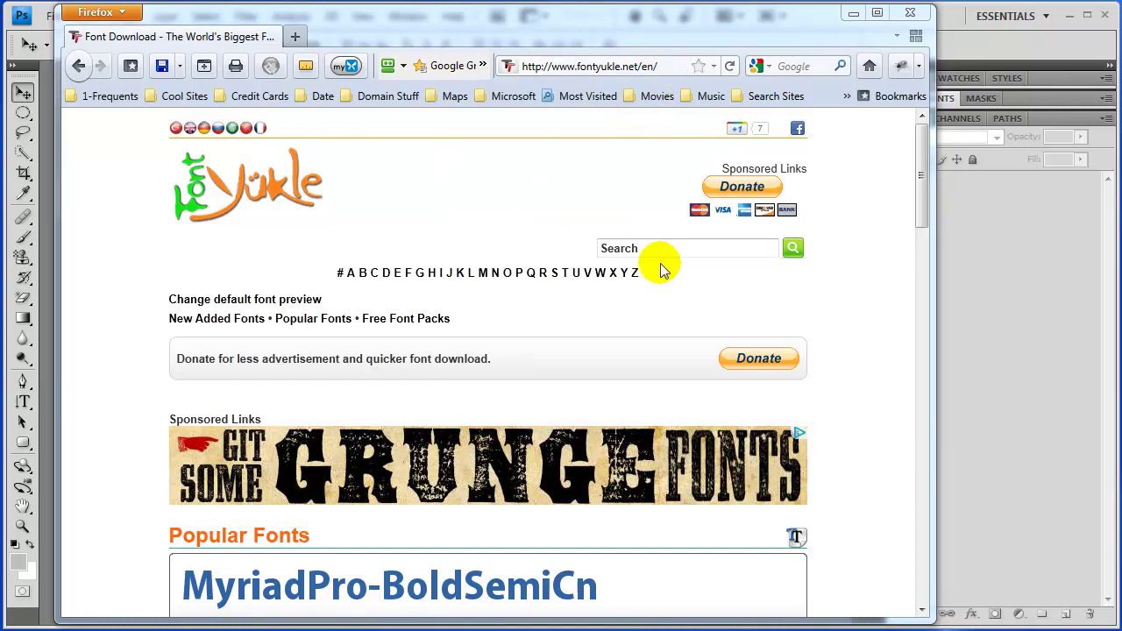
Search FontYukle for 'bubble' fonts and open the Bubblegum font's download page
text(bubble)
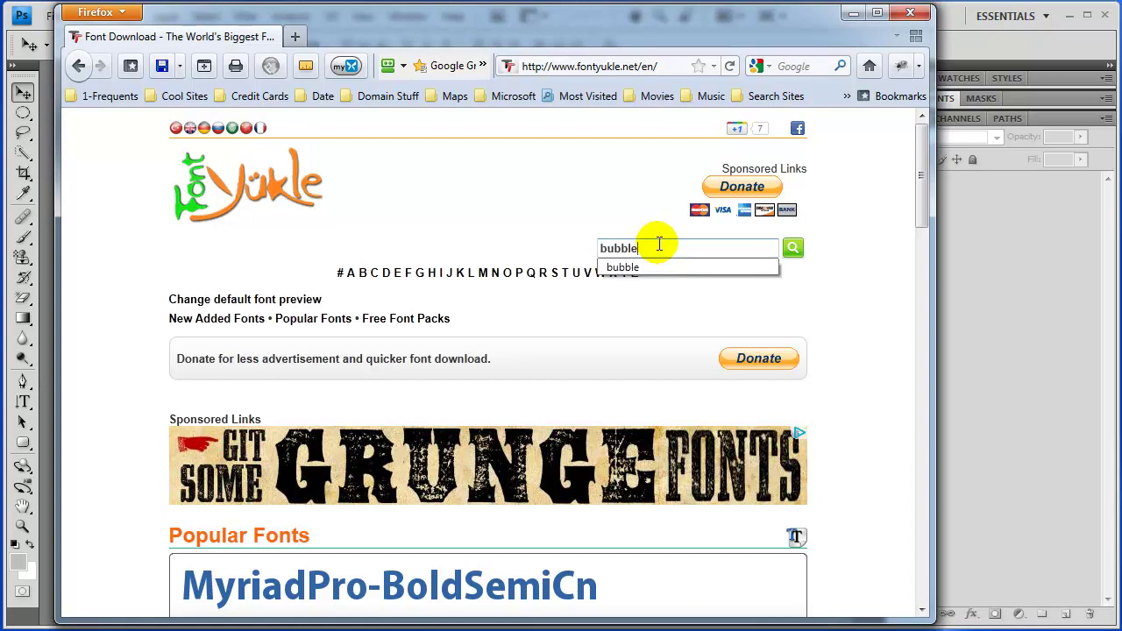
key(Return)
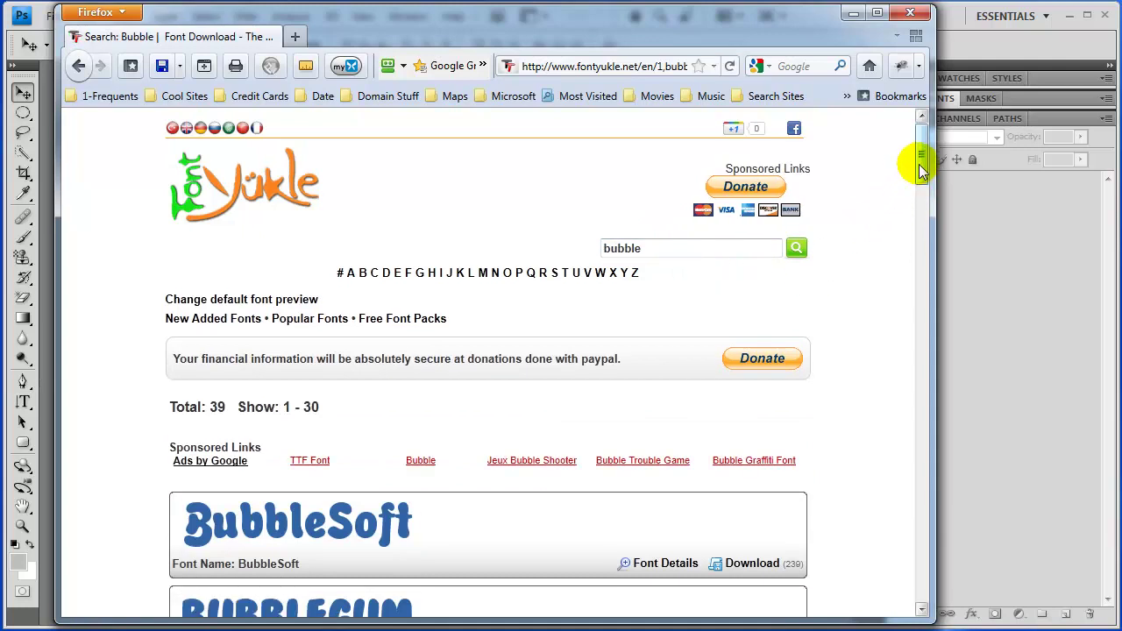
scroll(922, 171, down, 5)
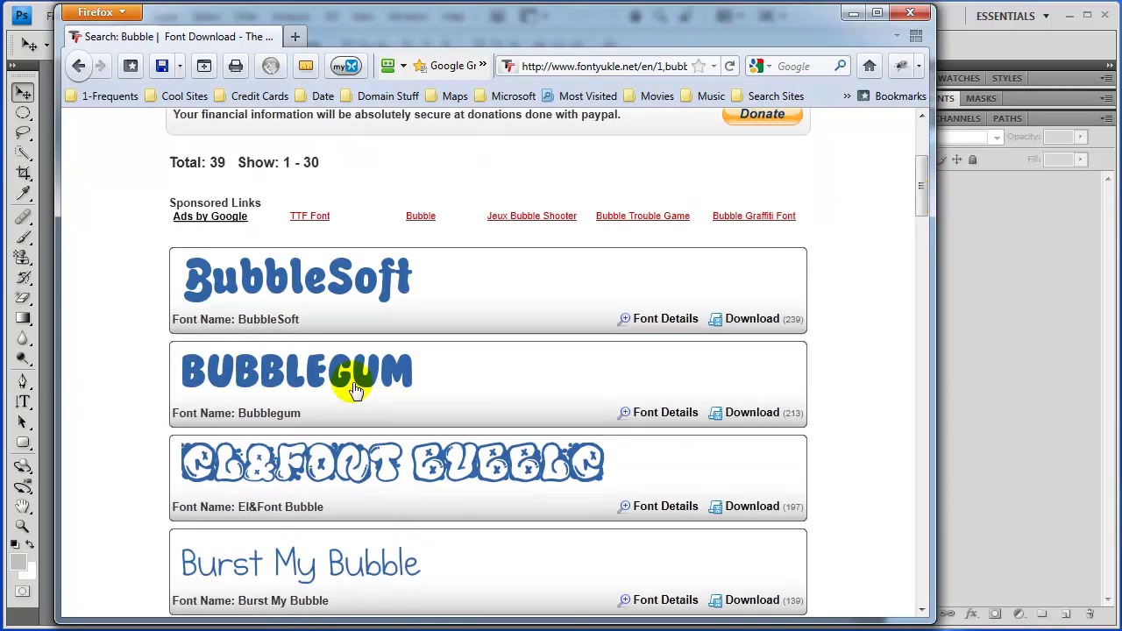
click(752, 412)
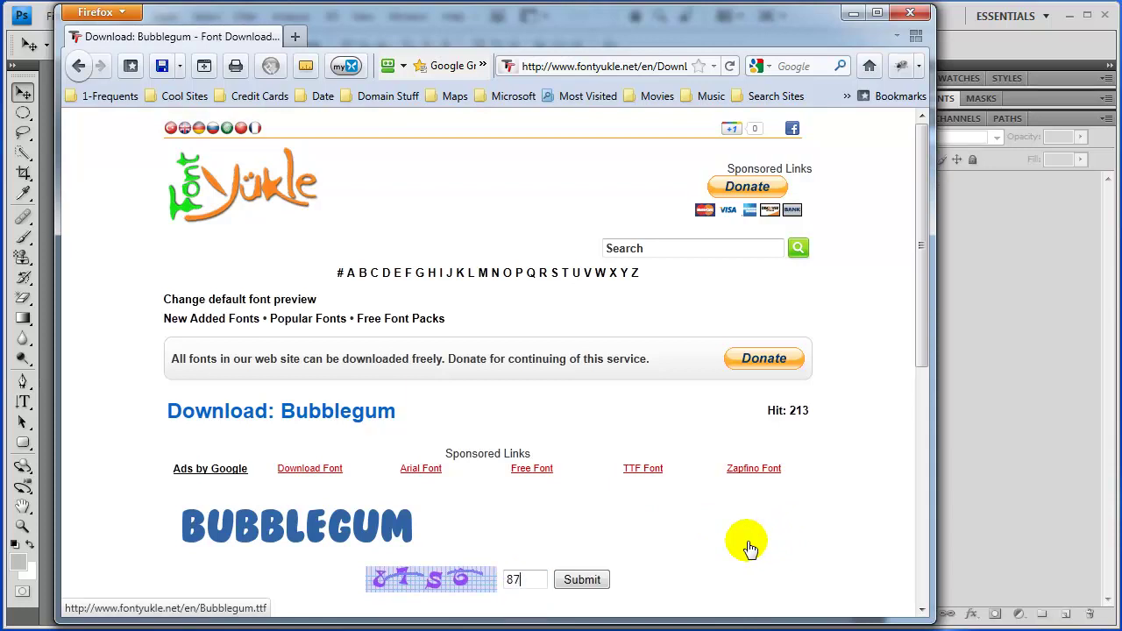
Submit the verification code and save Bubblegum.ttf to Downloads\Fonts, replacing the existing copy
click(593, 583)
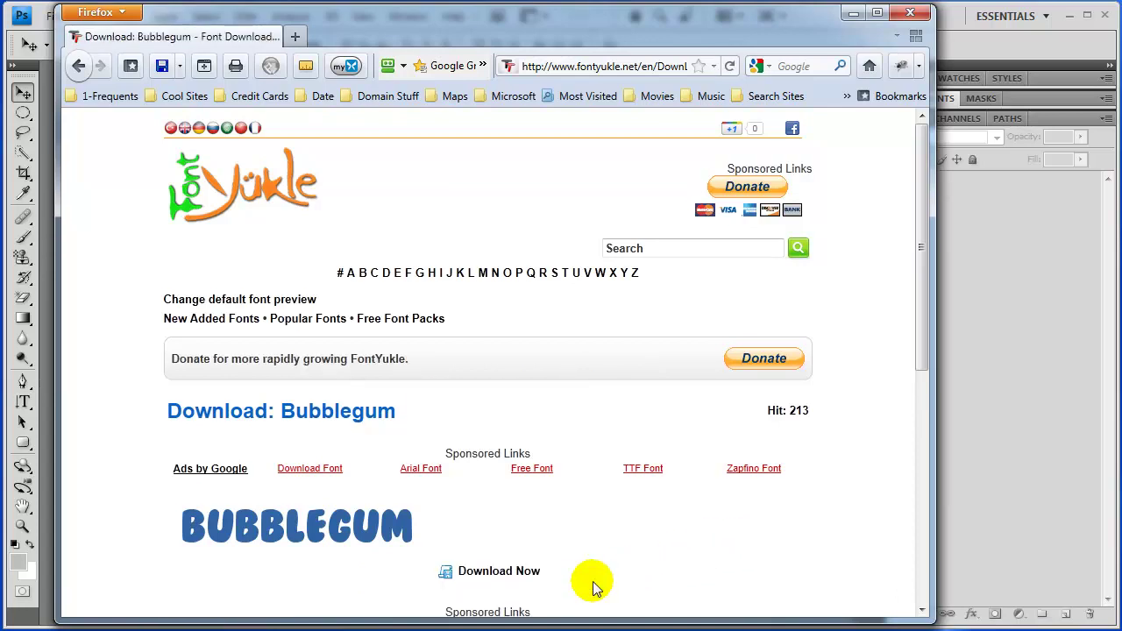
click(503, 571)
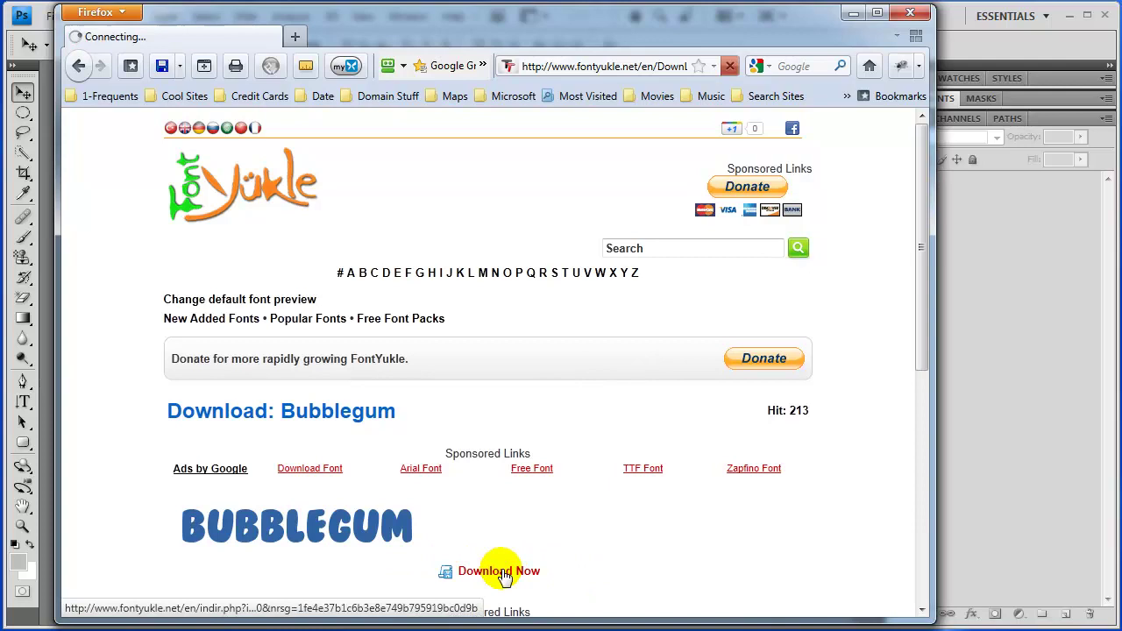
drag(876, 570, 659, 249)
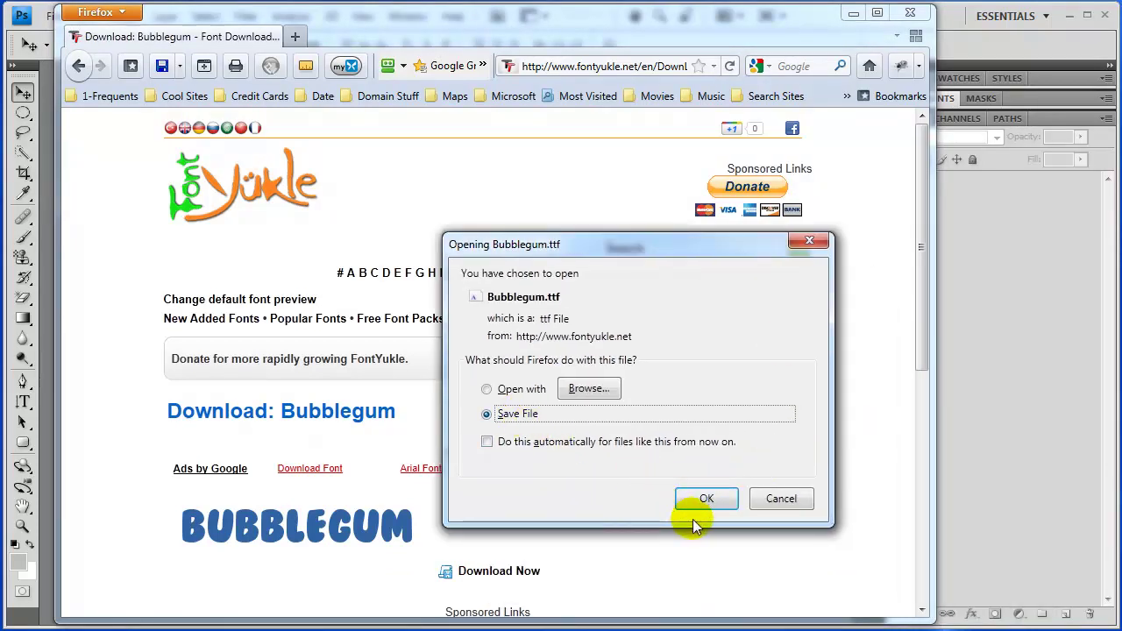
click(710, 497)
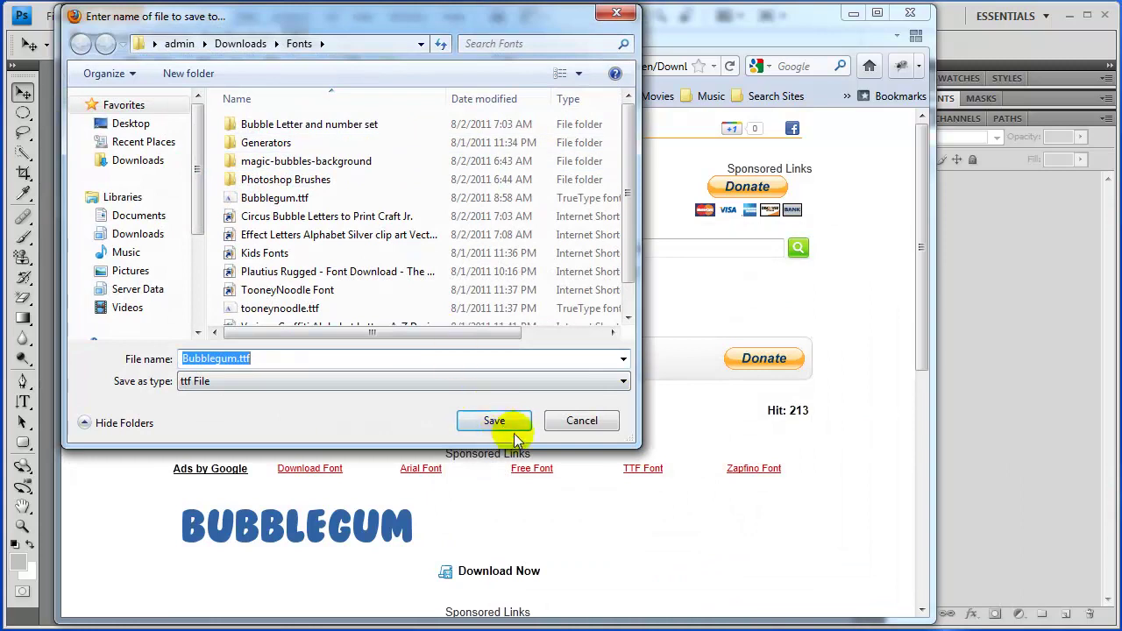
click(495, 422)
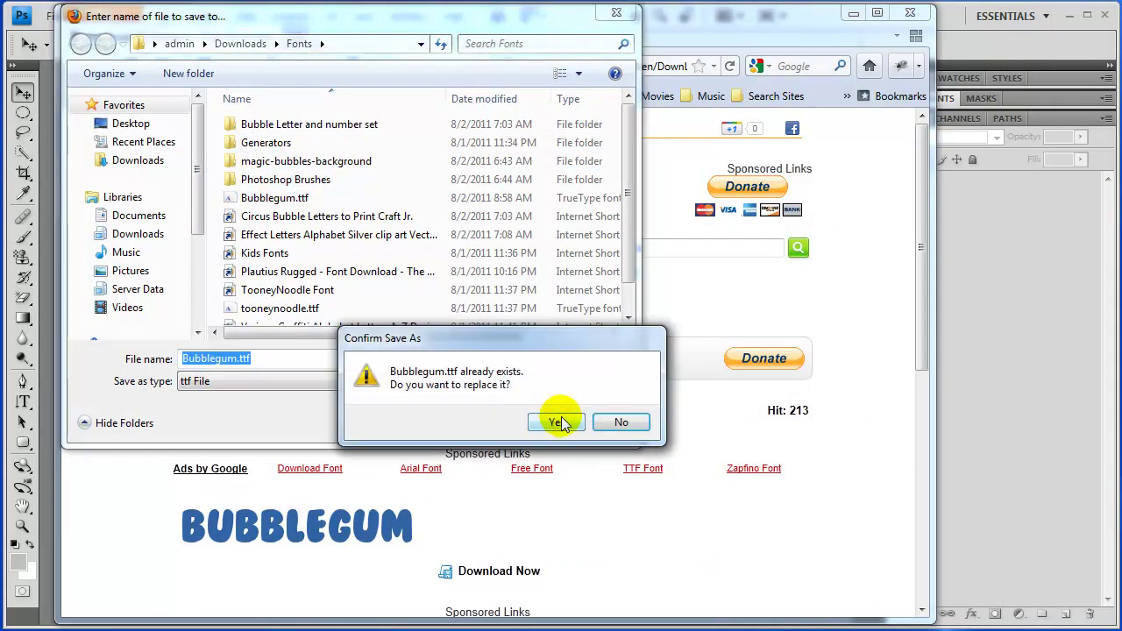
click(556, 422)
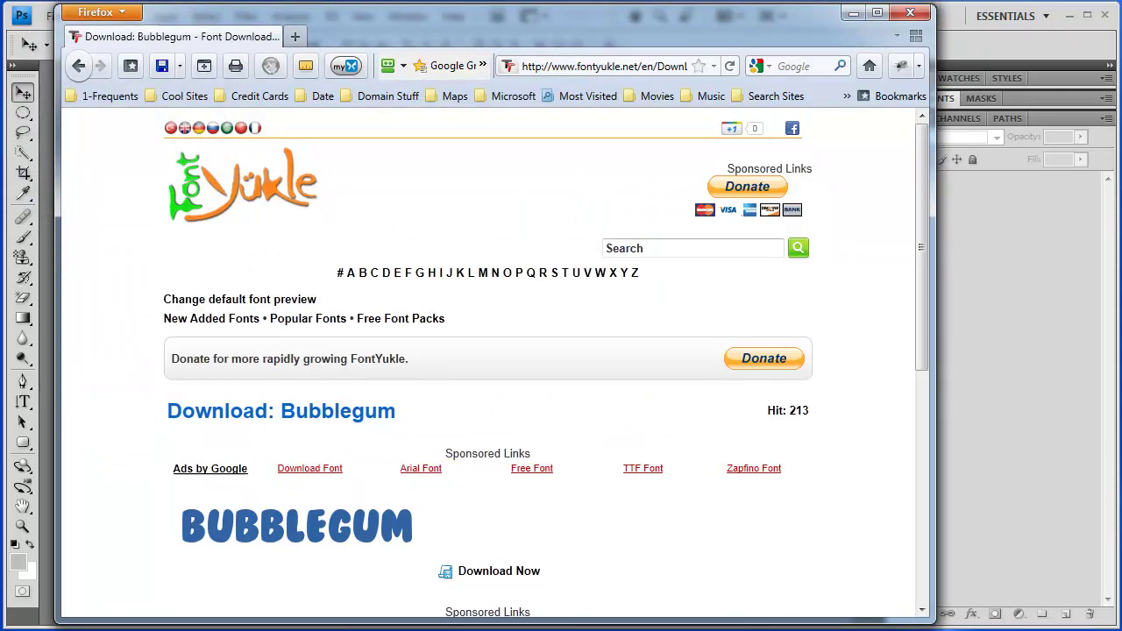
Install Bubblegum.ttf from the Fonts folder, replacing the already installed BubbleGum font
key(alt+Tab)
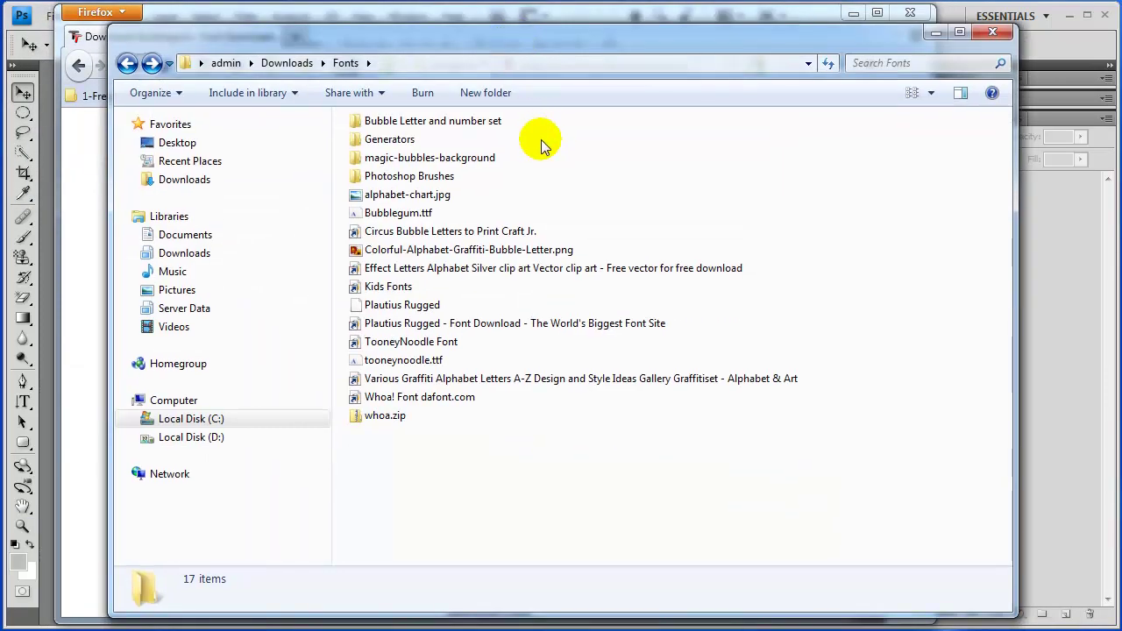
click(428, 216)
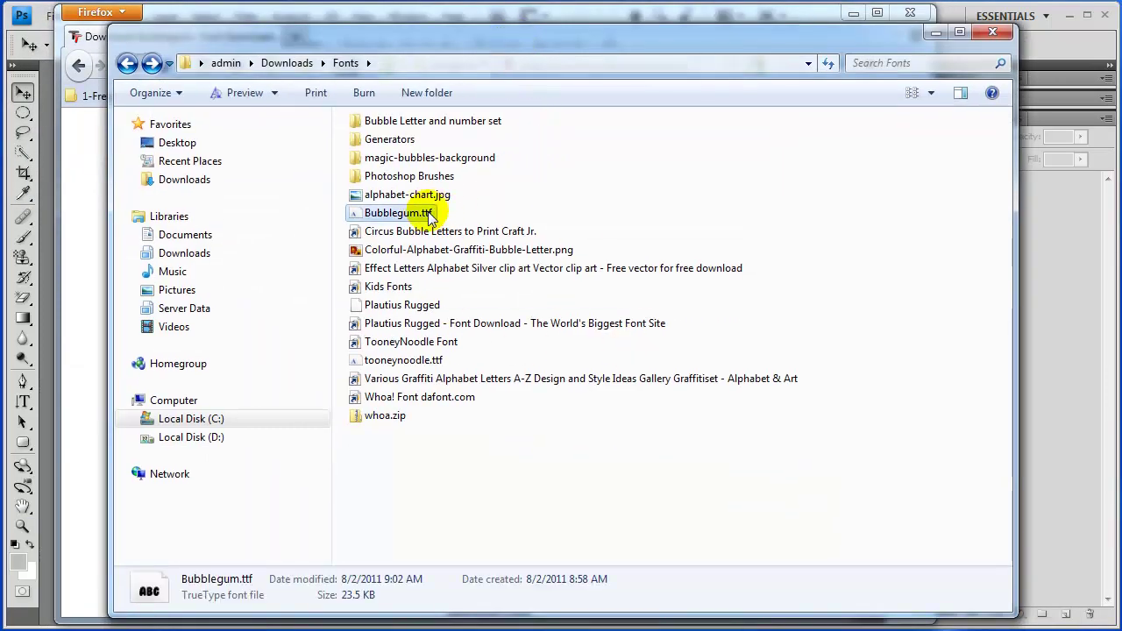
right_click(378, 214)
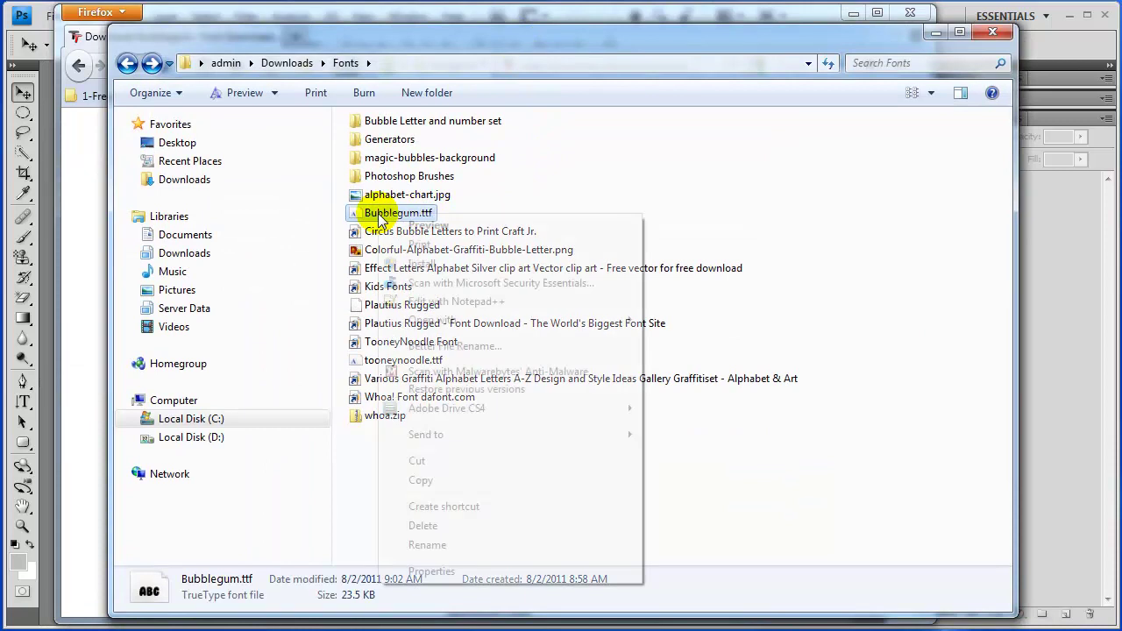
click(423, 480)
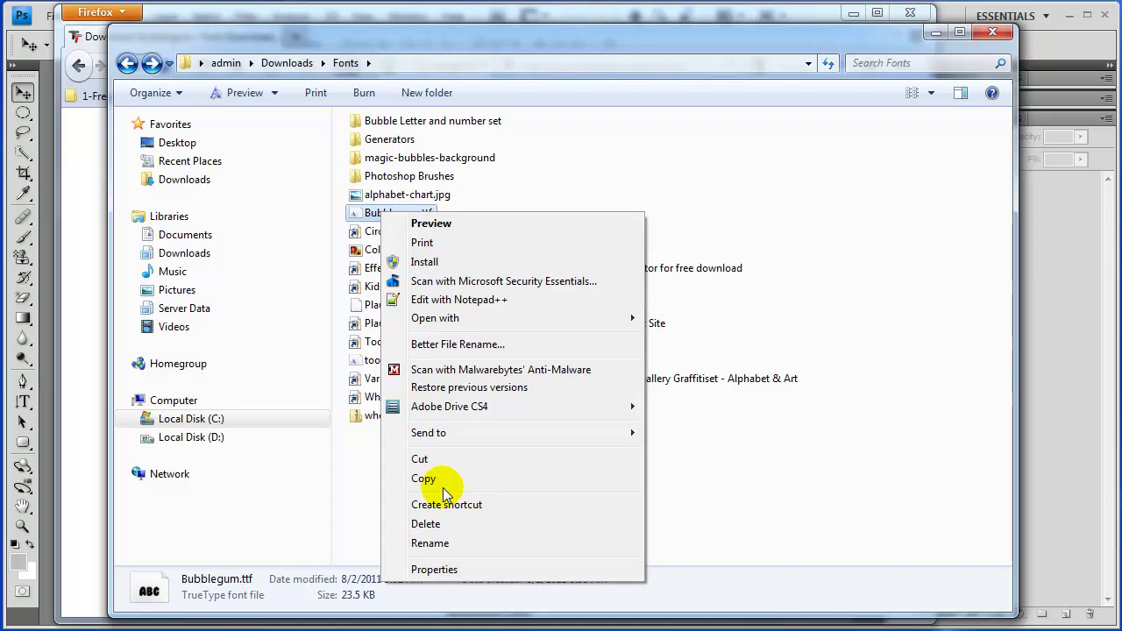
click(430, 262)
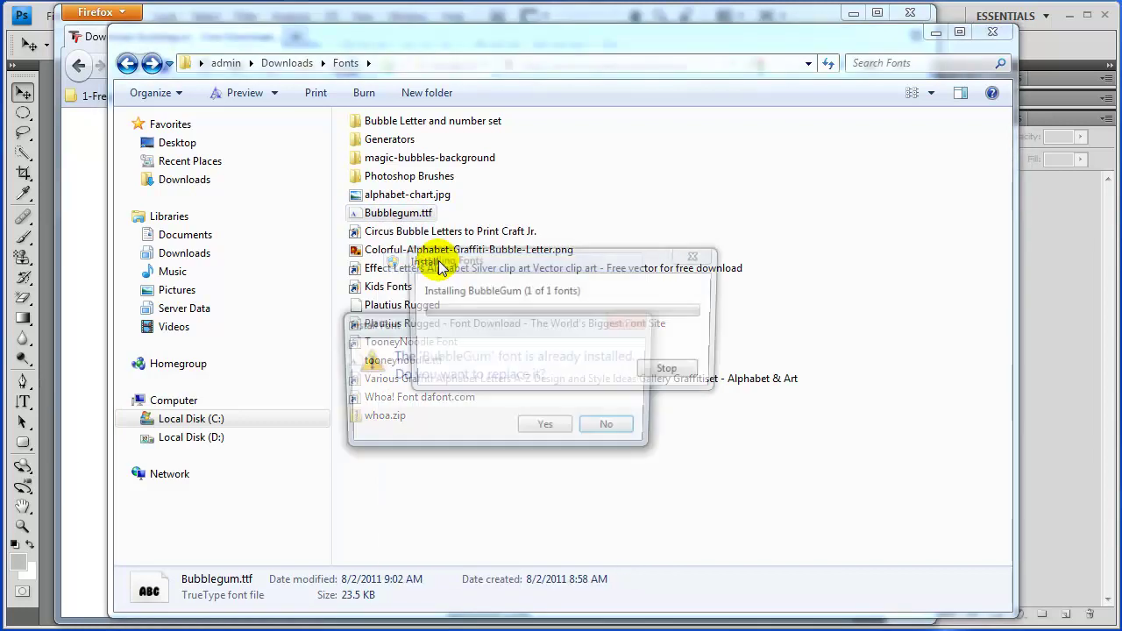
click(551, 429)
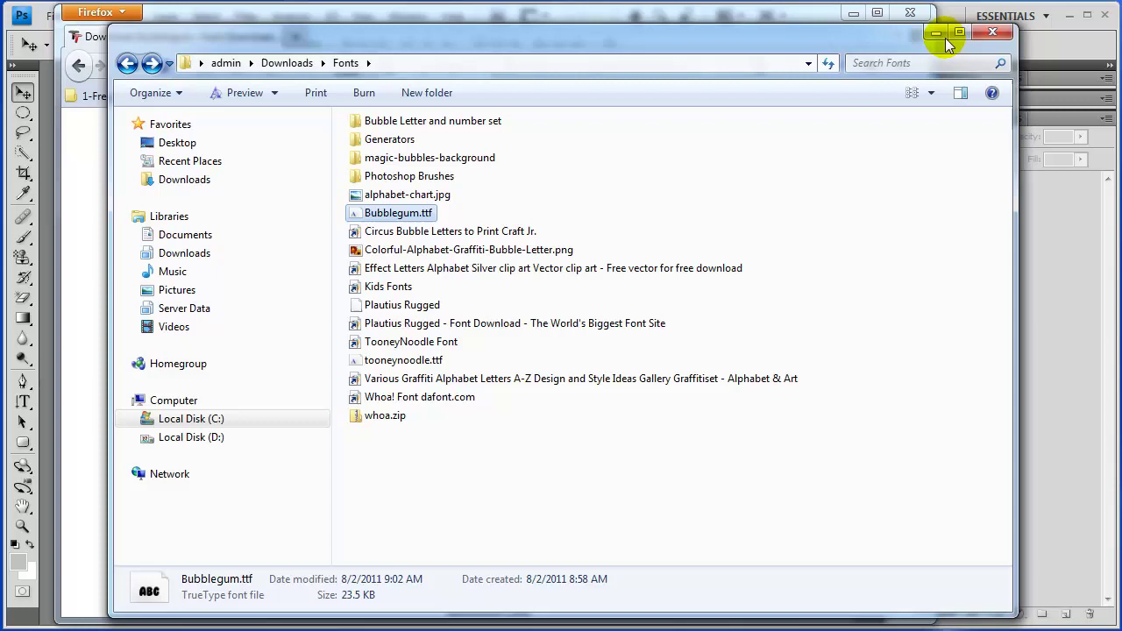
Start a new Photoshop document using the Photo size preset
click(1048, 45)
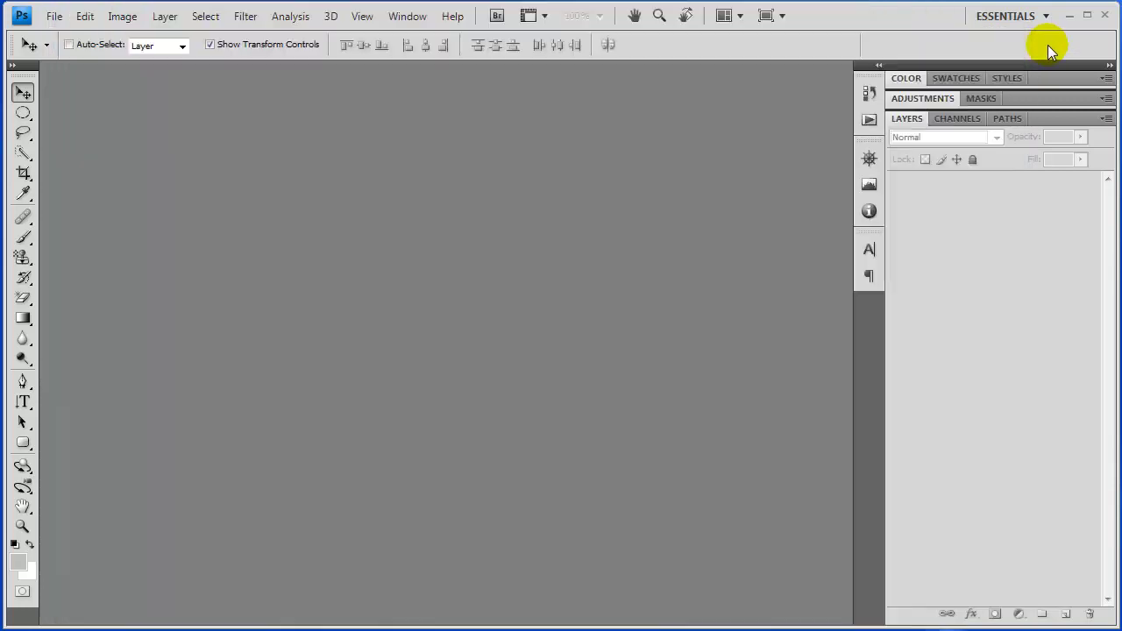
click(44, 16)
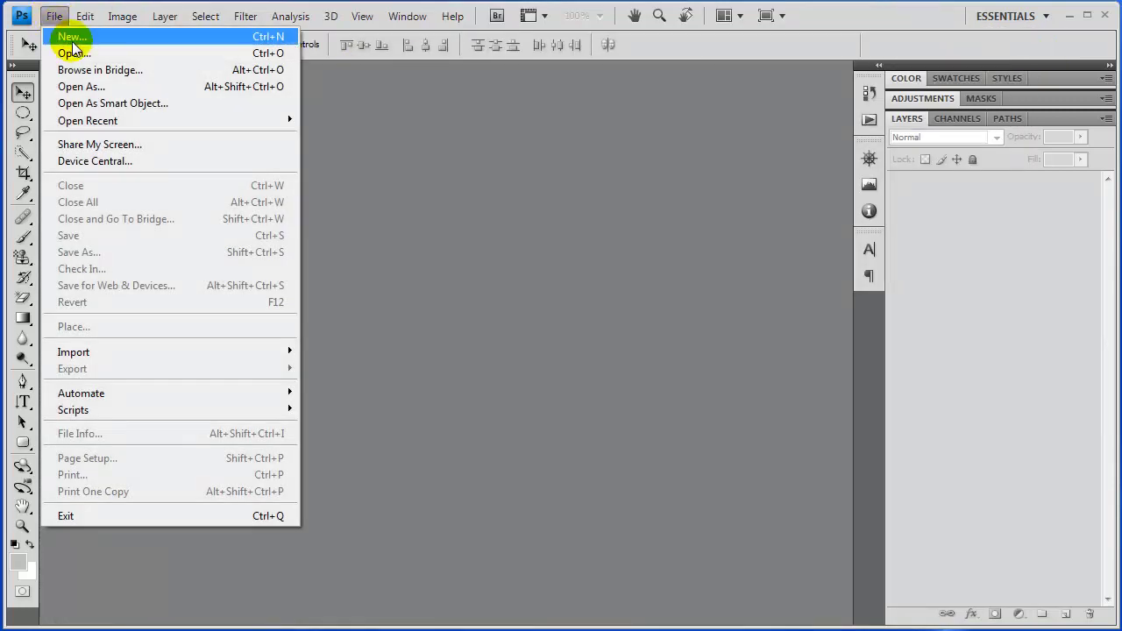
click(71, 37)
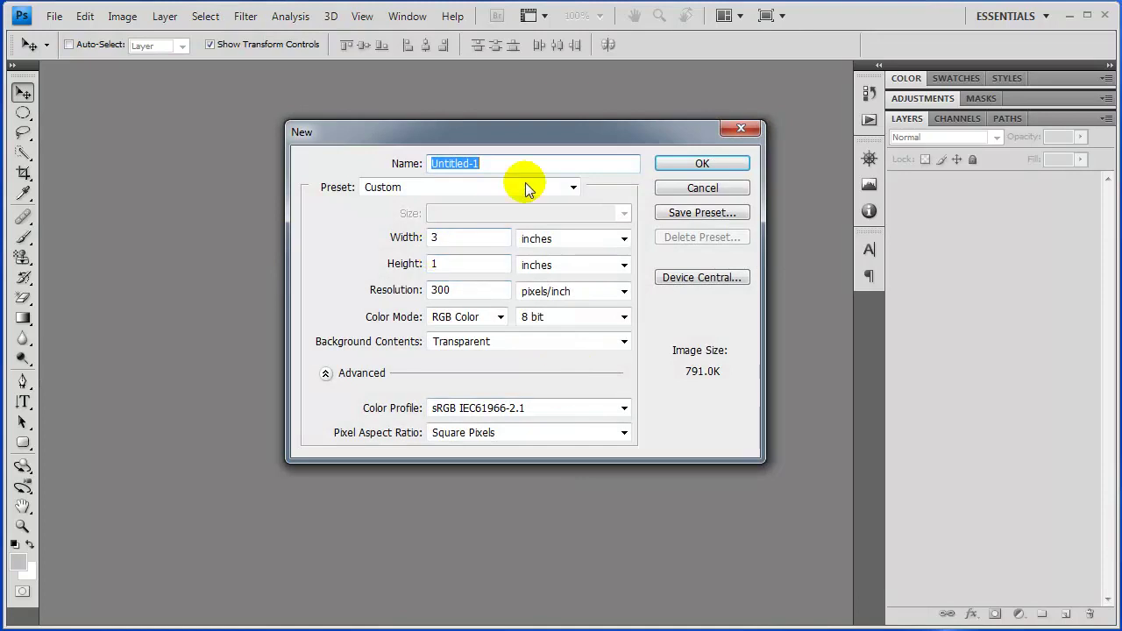
click(573, 190)
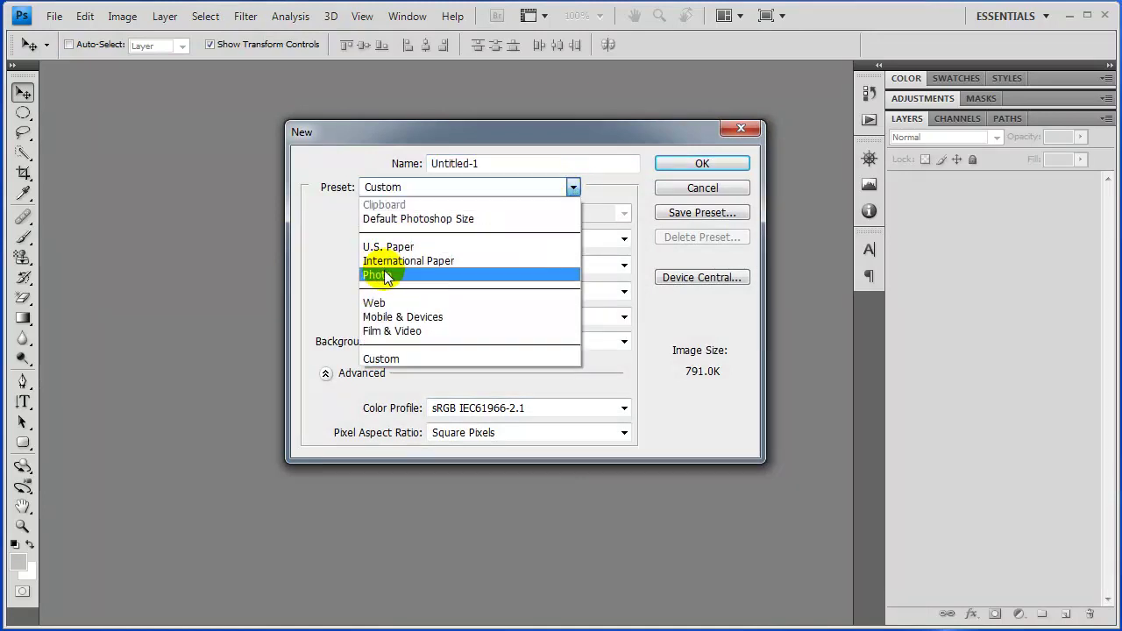
click(403, 137)
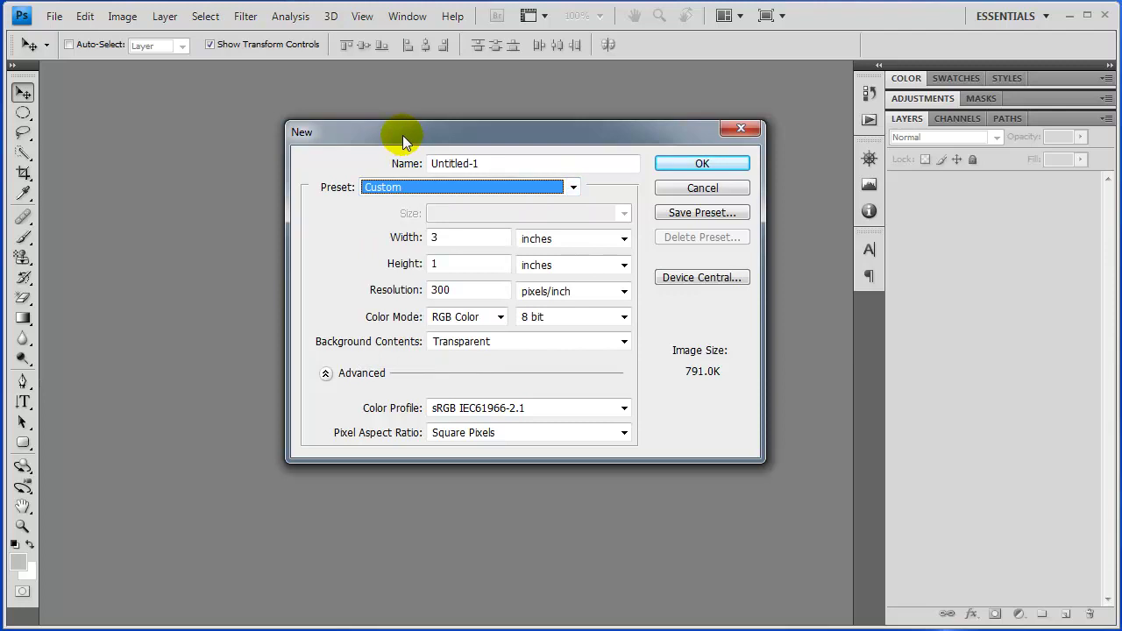
click(573, 189)
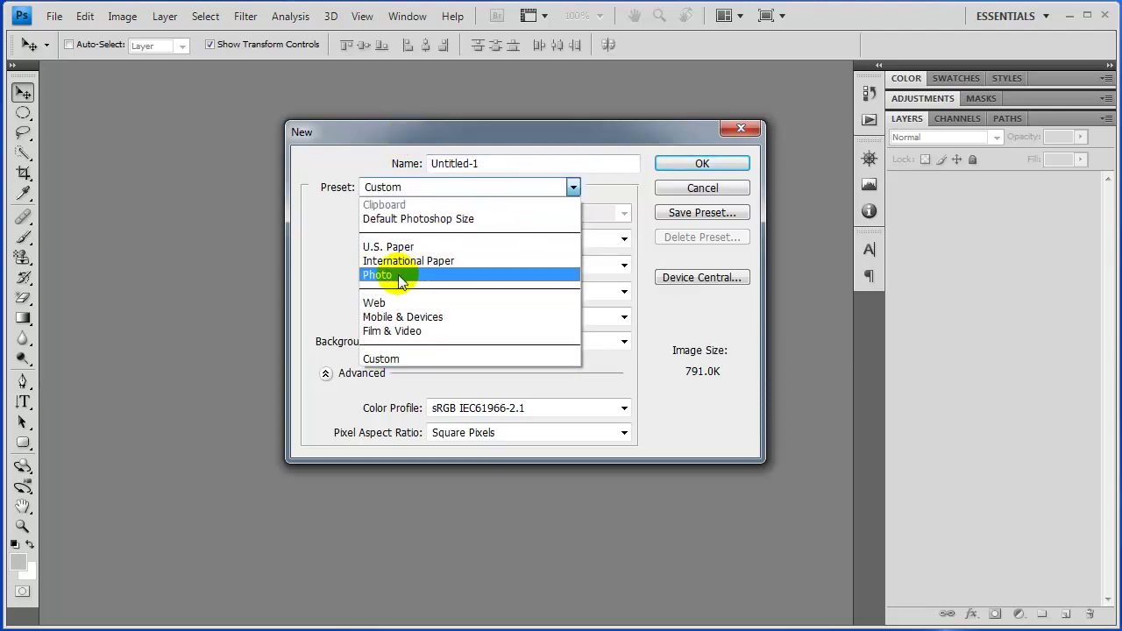
click(566, 275)
Set the size to 4 × 1 inches and create the transparent 300 ppi document
click(423, 265)
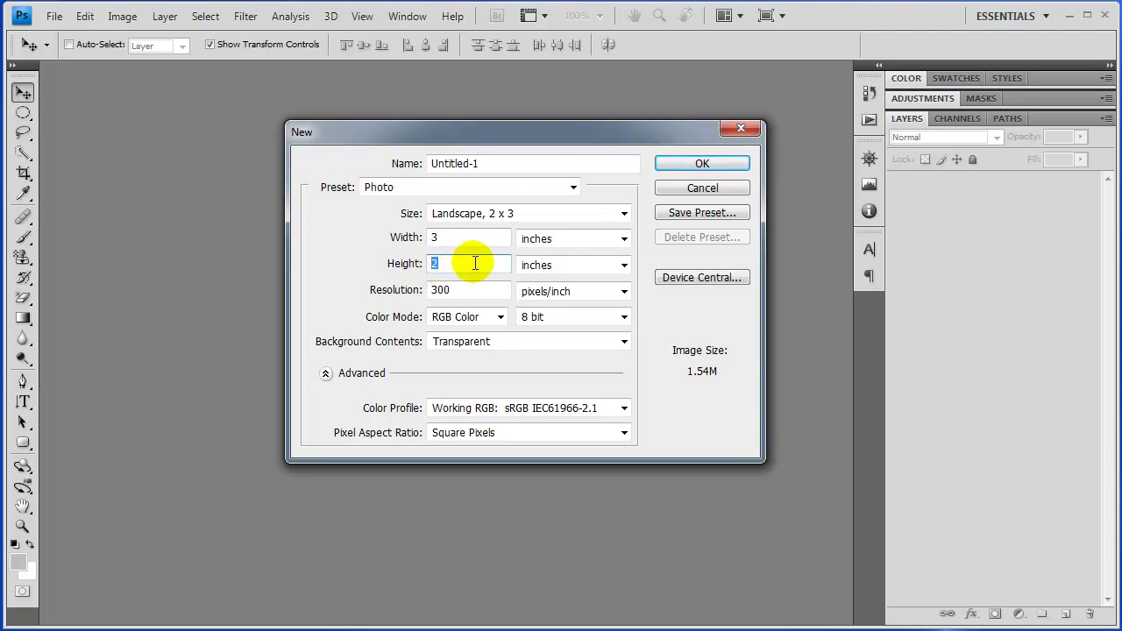
text(1)
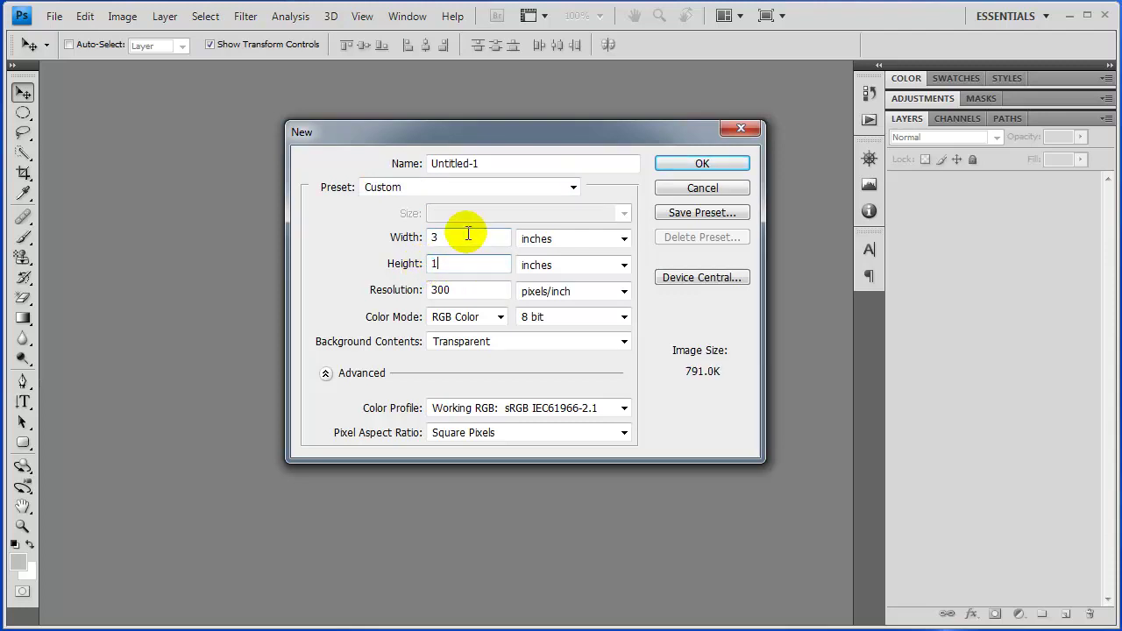
click(445, 231)
click(395, 237)
text(4)
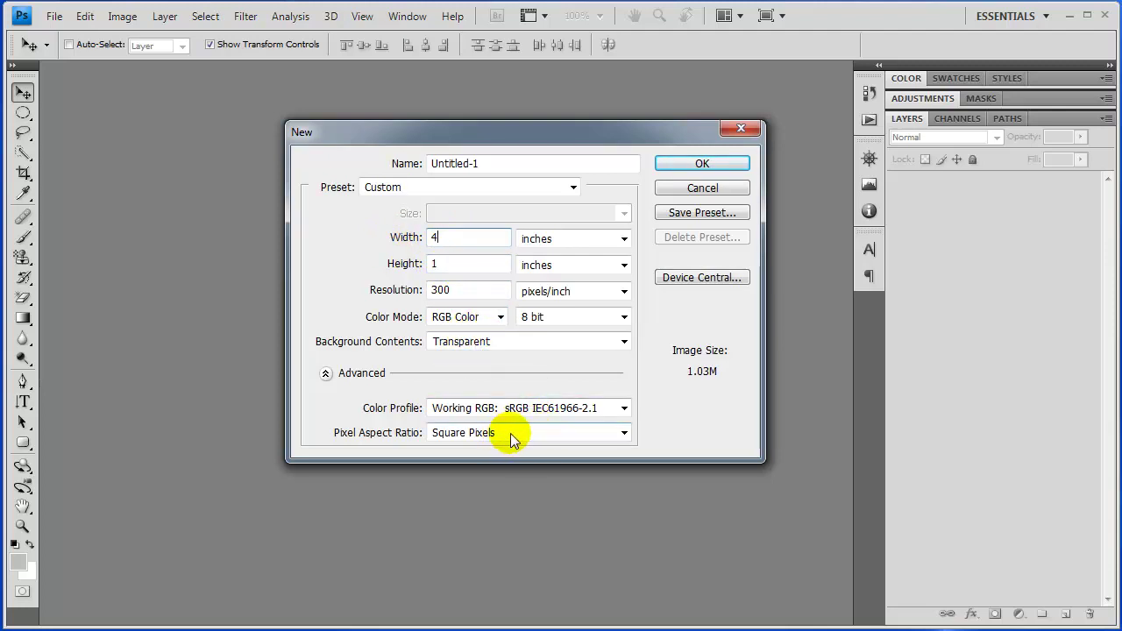
click(701, 164)
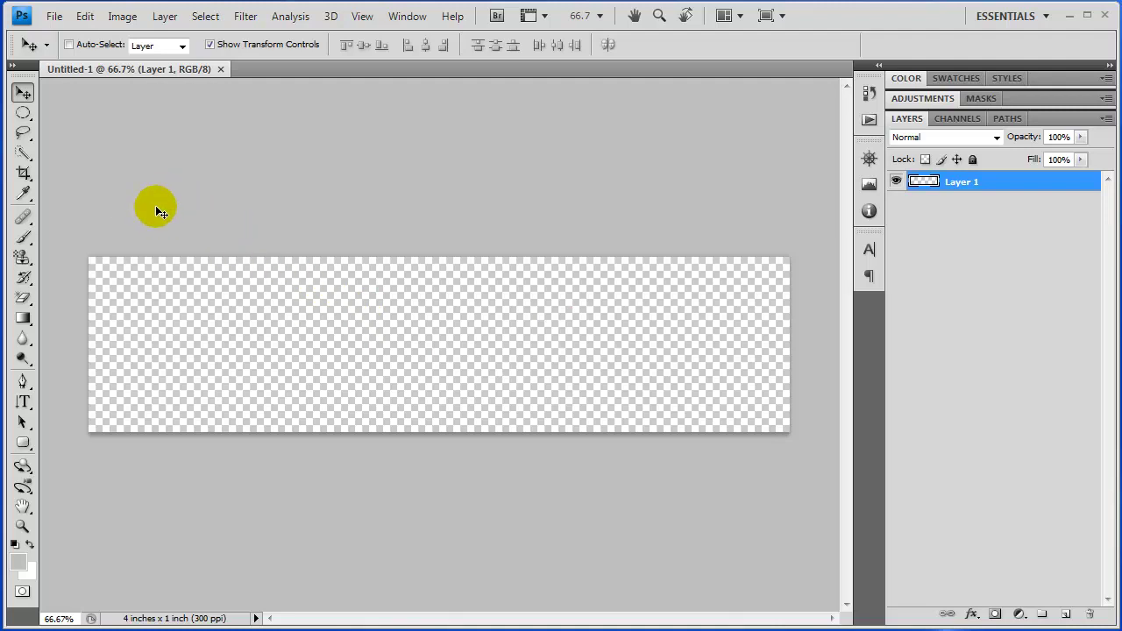
Load the Black, White gradient preset and change its dark stop to grey 595959
click(22, 319)
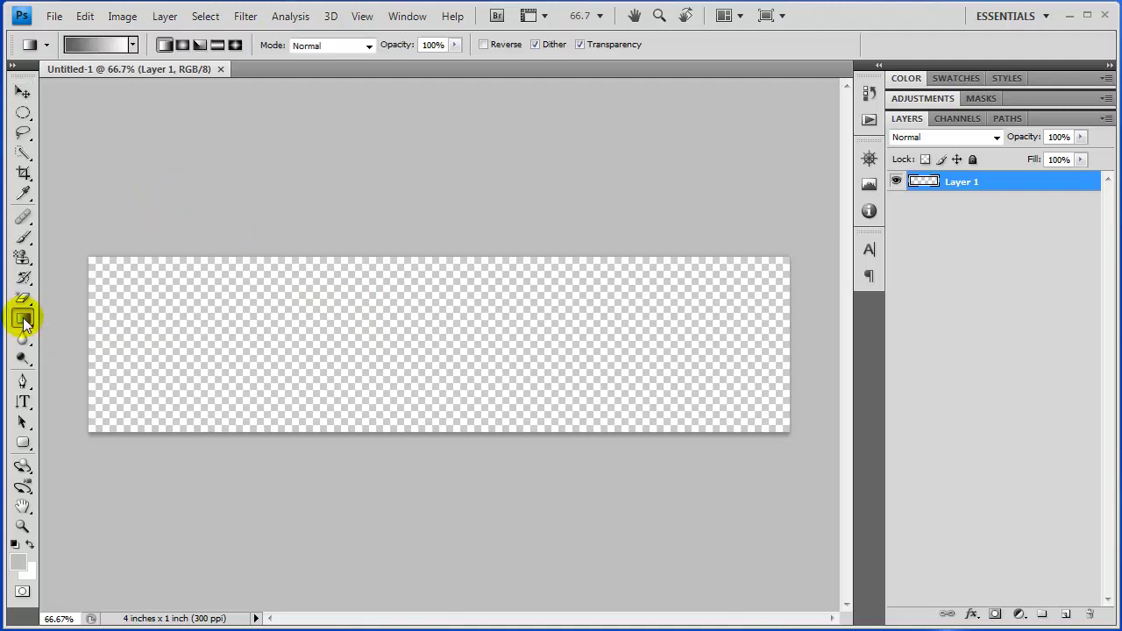
click(103, 48)
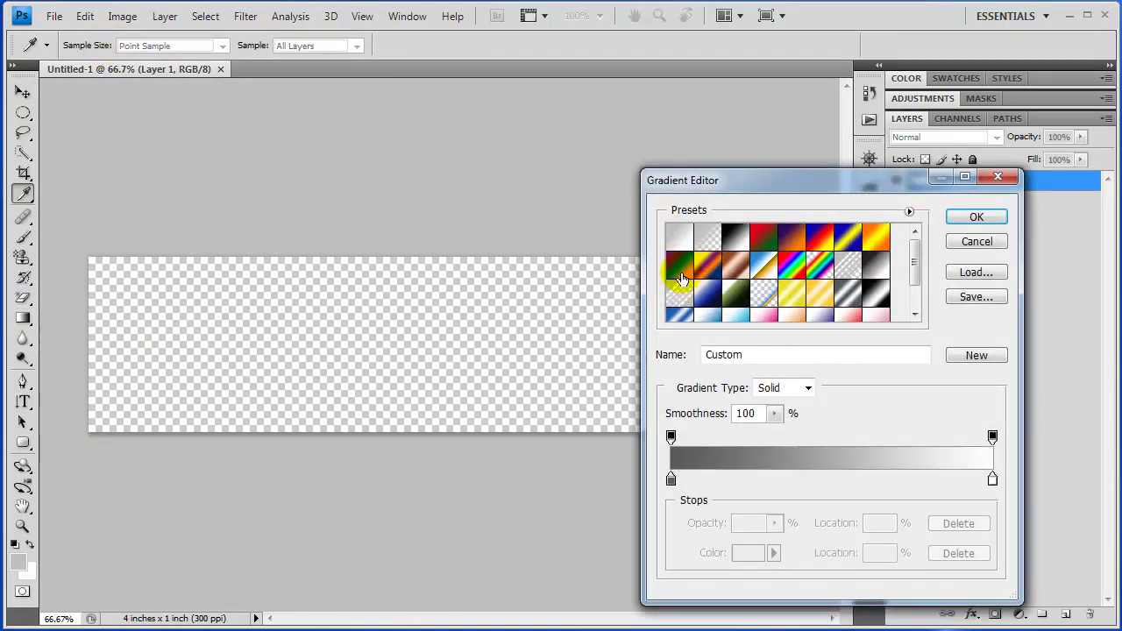
click(736, 235)
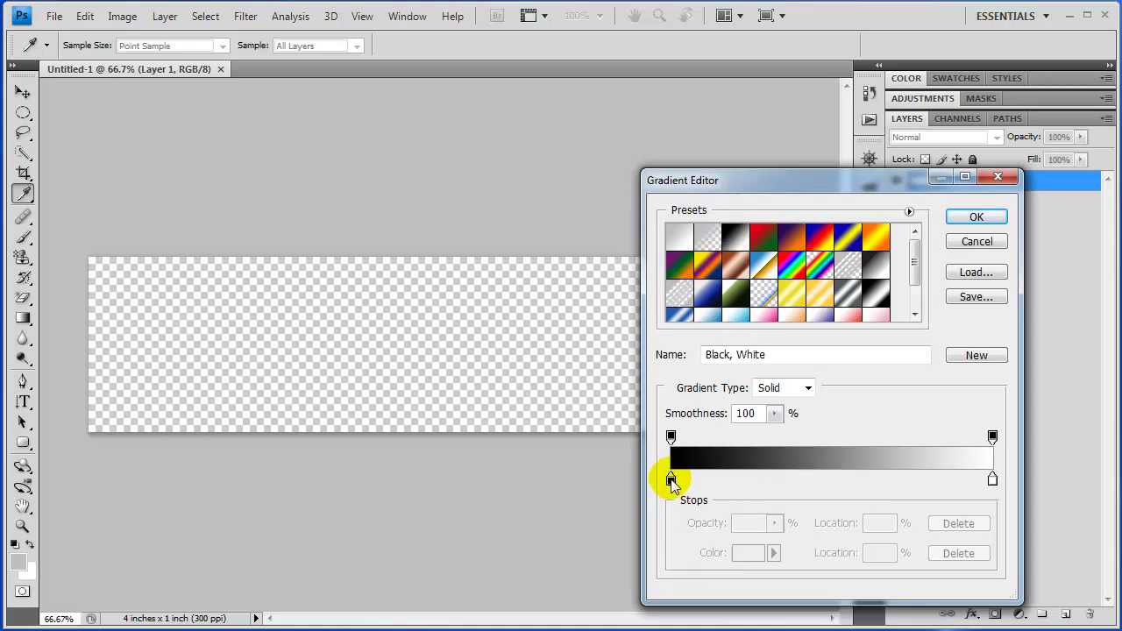
click(671, 480)
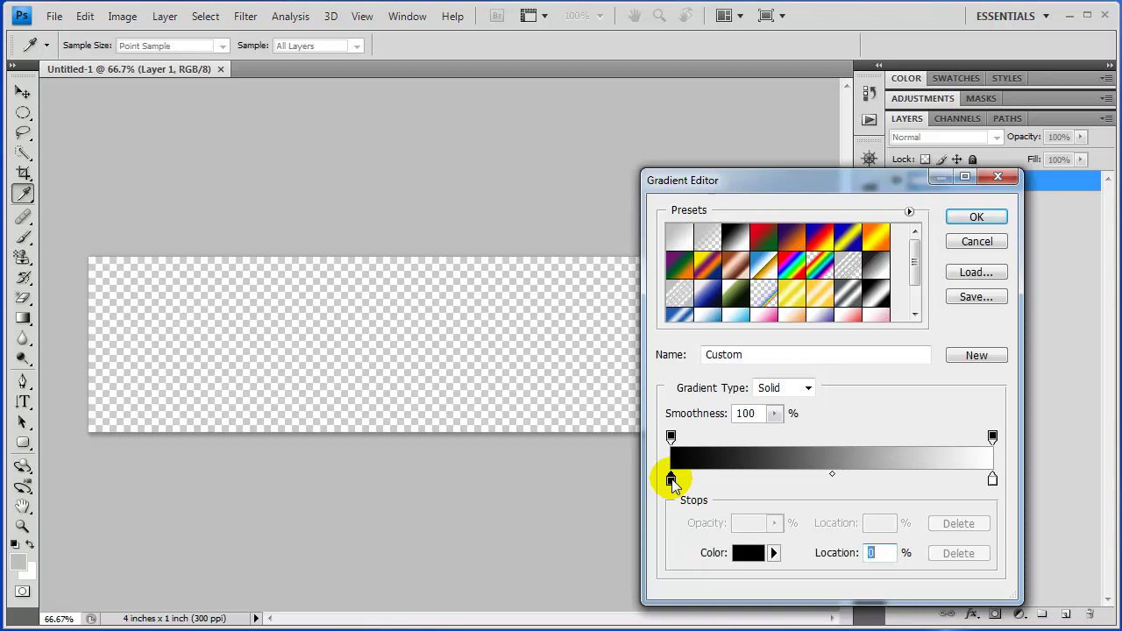
click(746, 553)
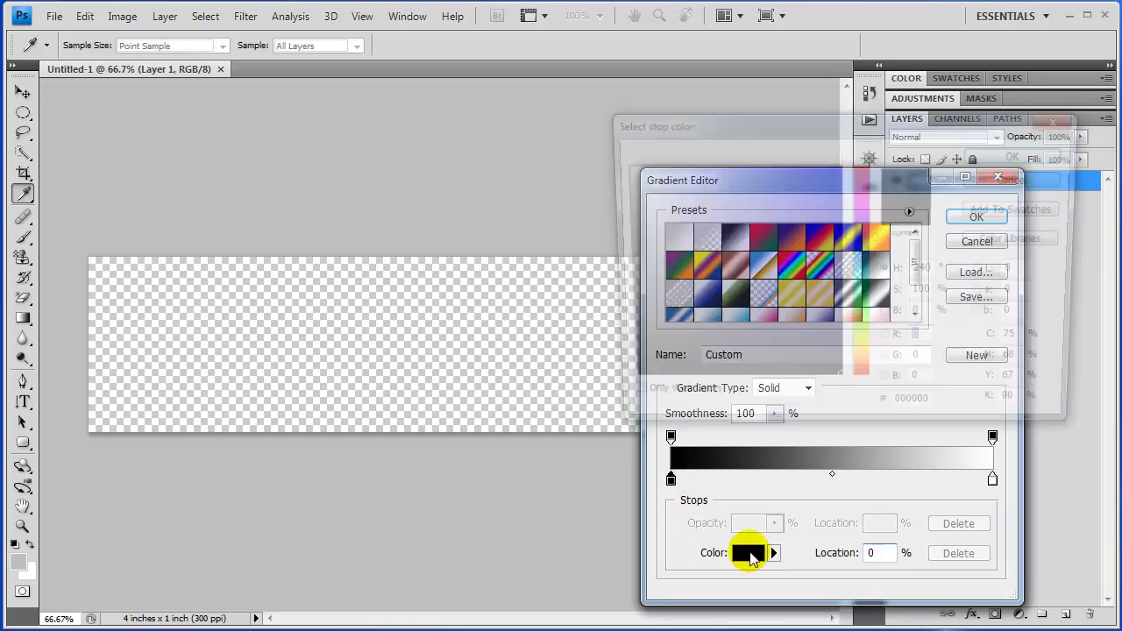
click(915, 413)
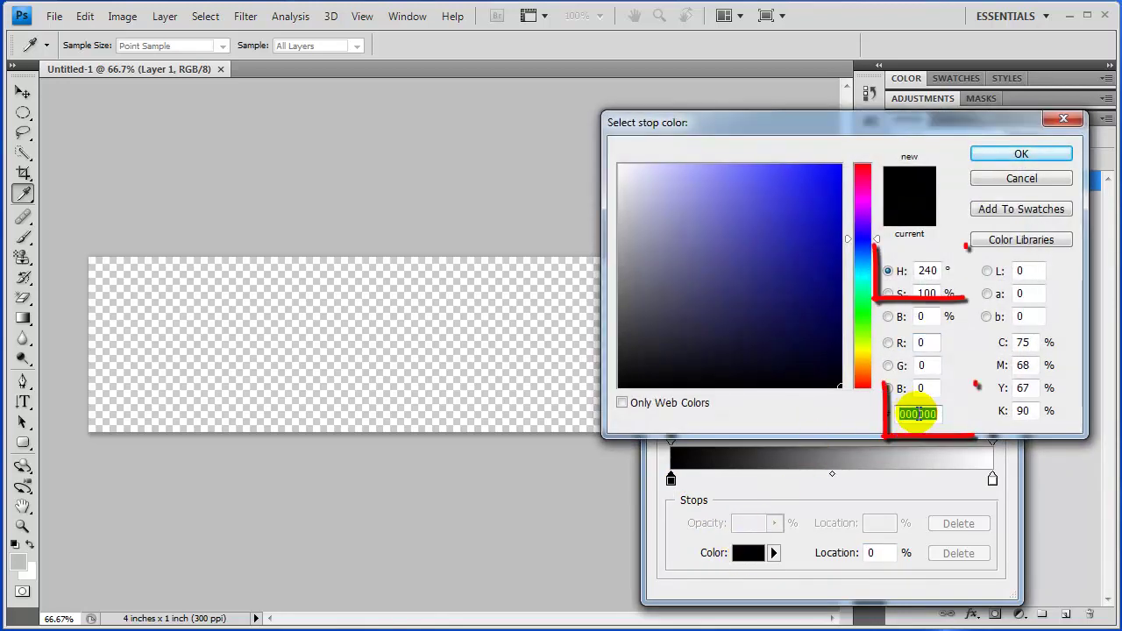
text(595959)
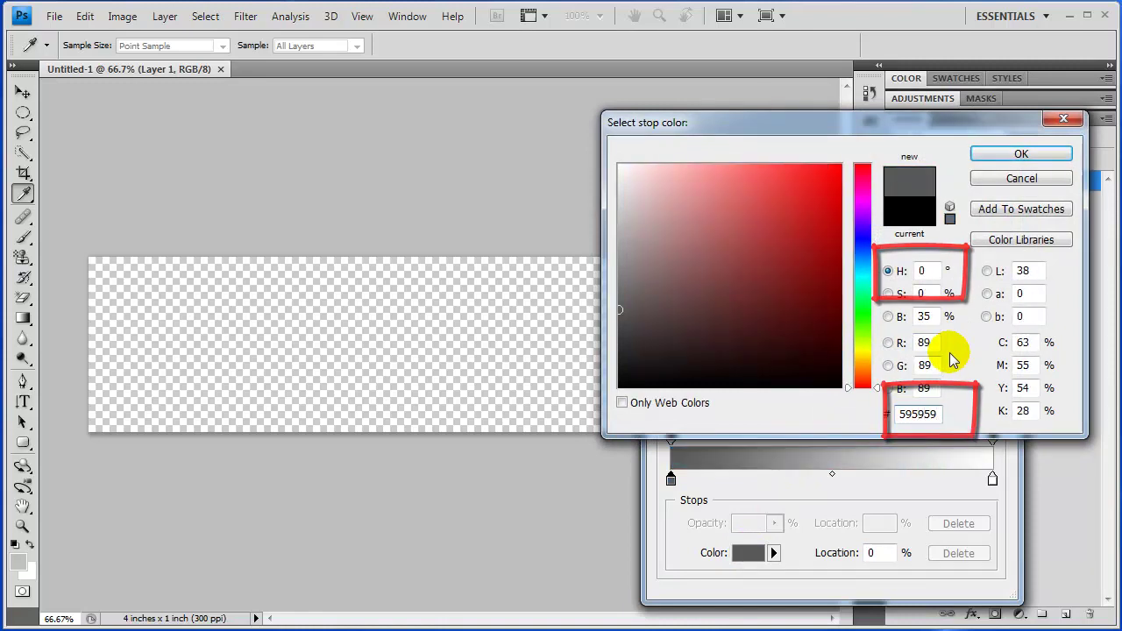
key(Return)
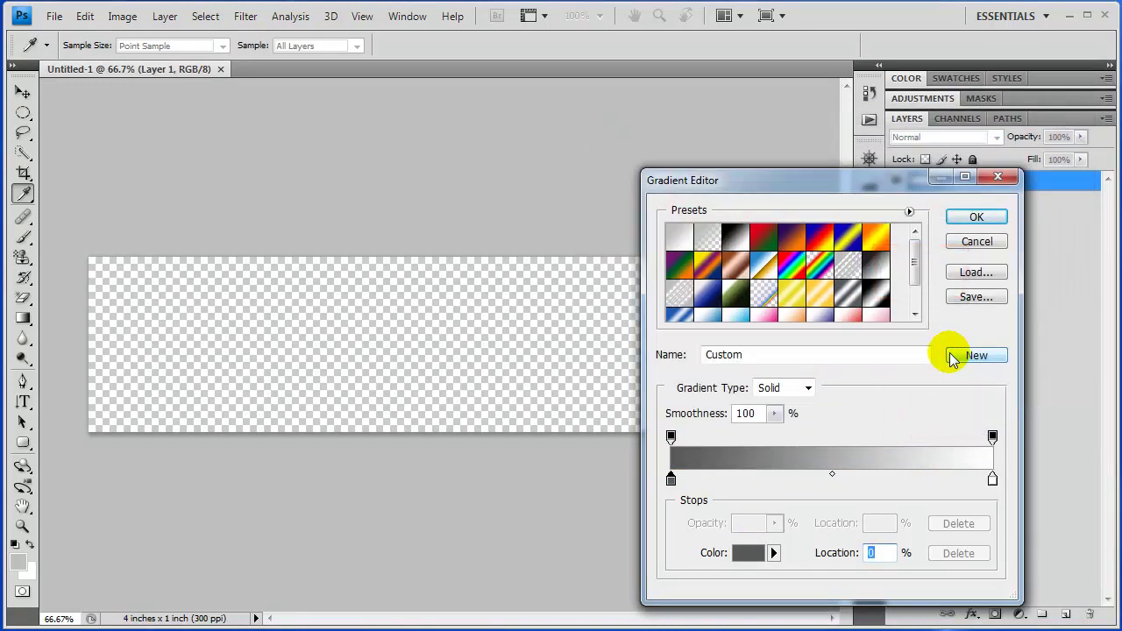
Accept the gradient and fill Layer 1 vertically, grey at the bottom to white at top
click(976, 217)
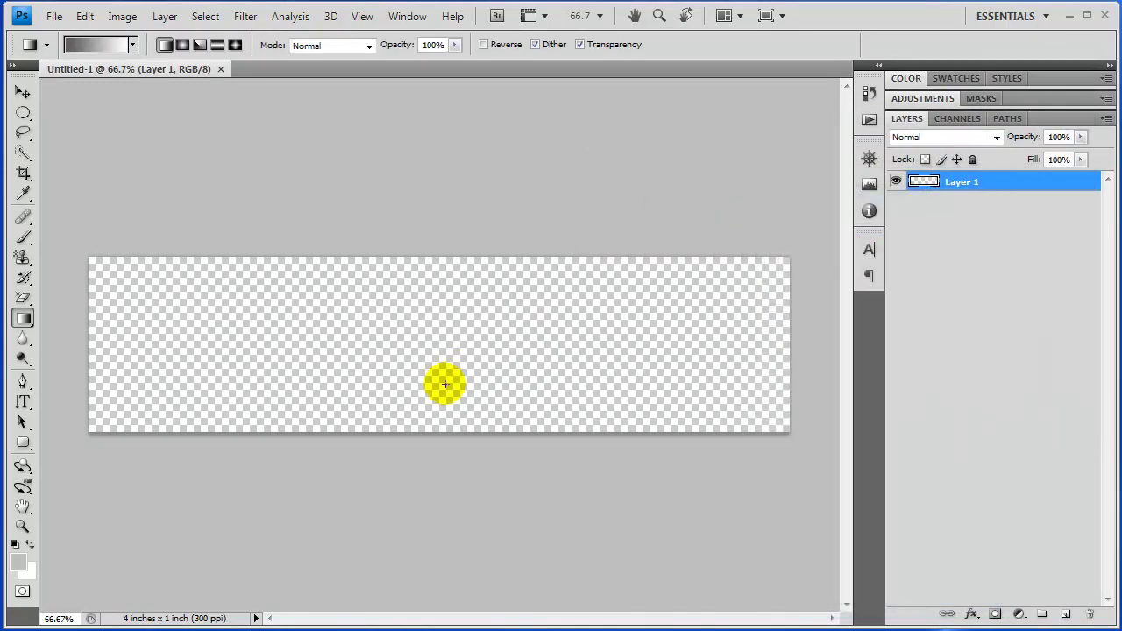
drag(428, 433, 427, 259)
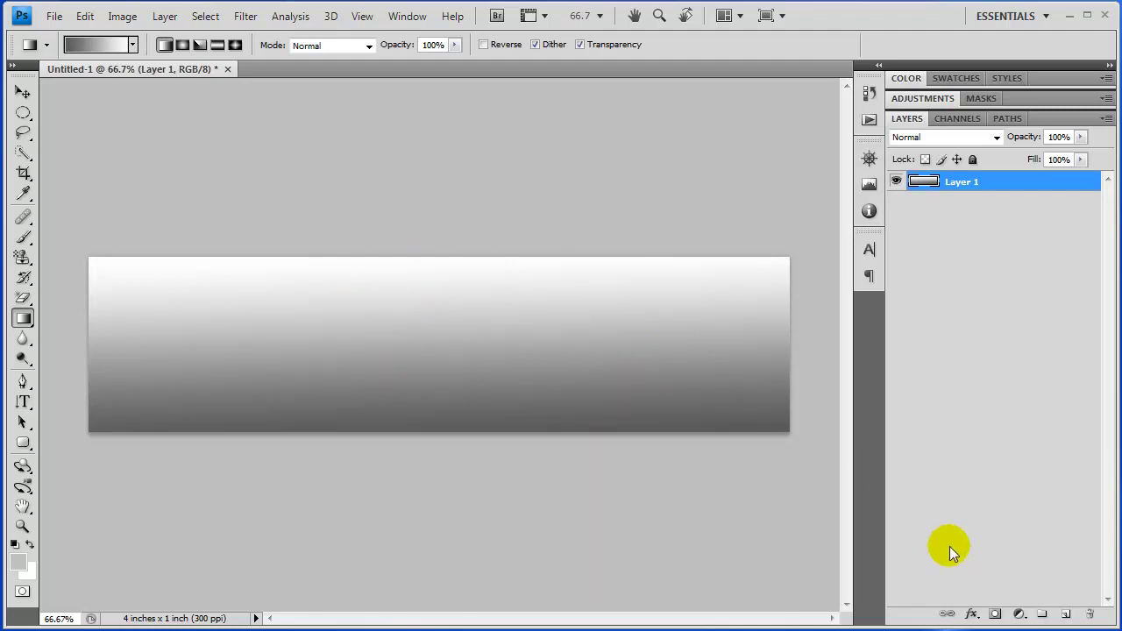
On a new layer, type Mariah in BubbleGum 60 pt with horizontal text orientation
click(1066, 614)
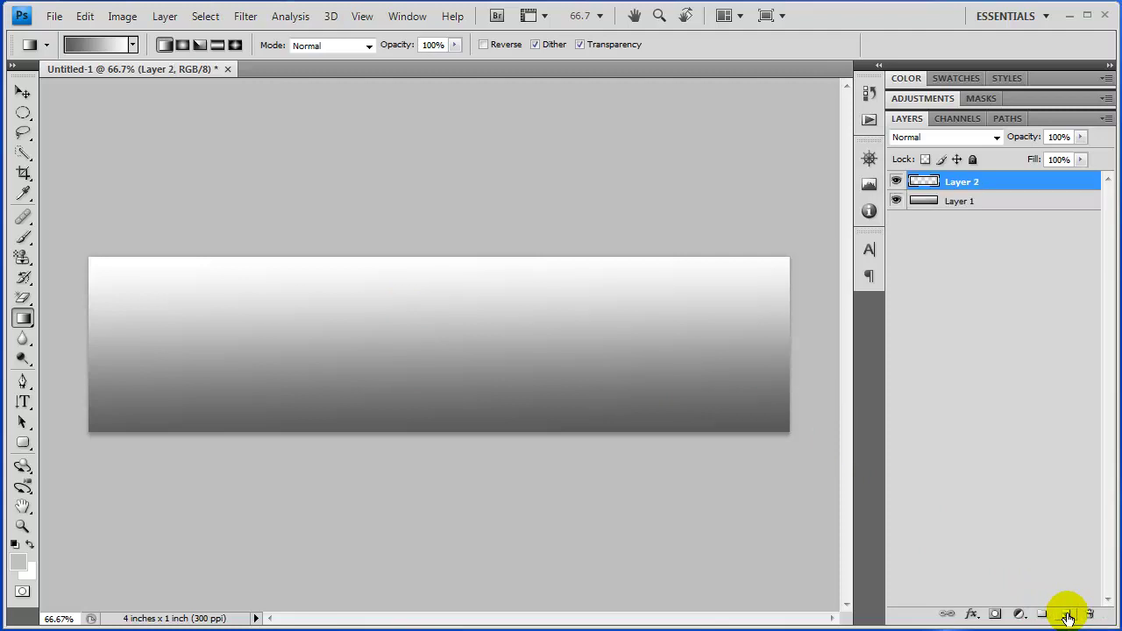
click(23, 401)
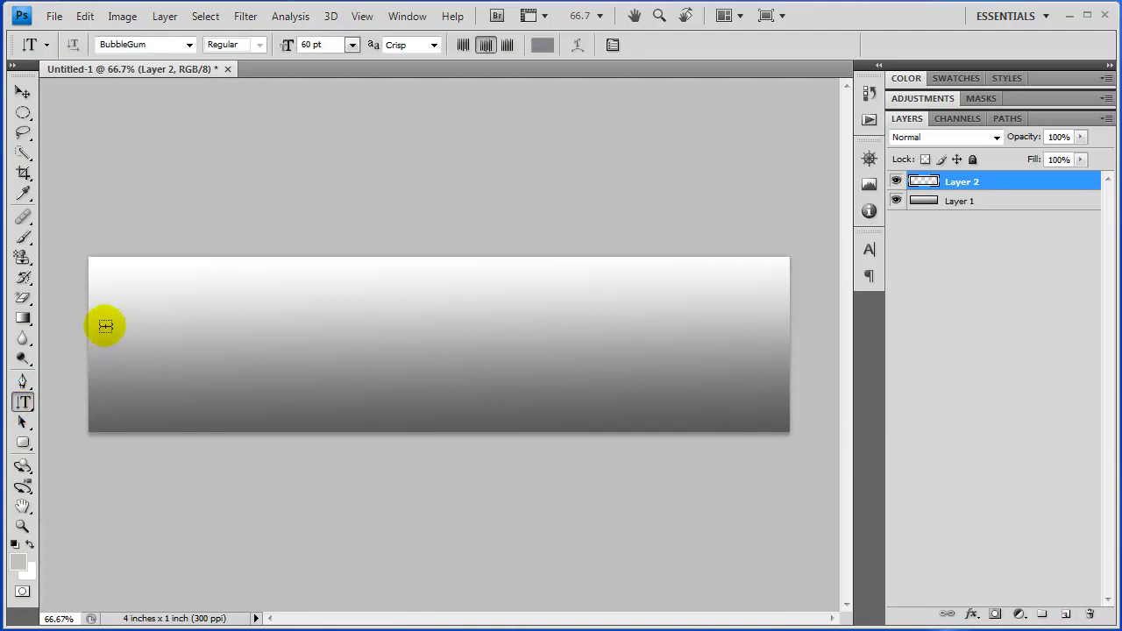
click(102, 315)
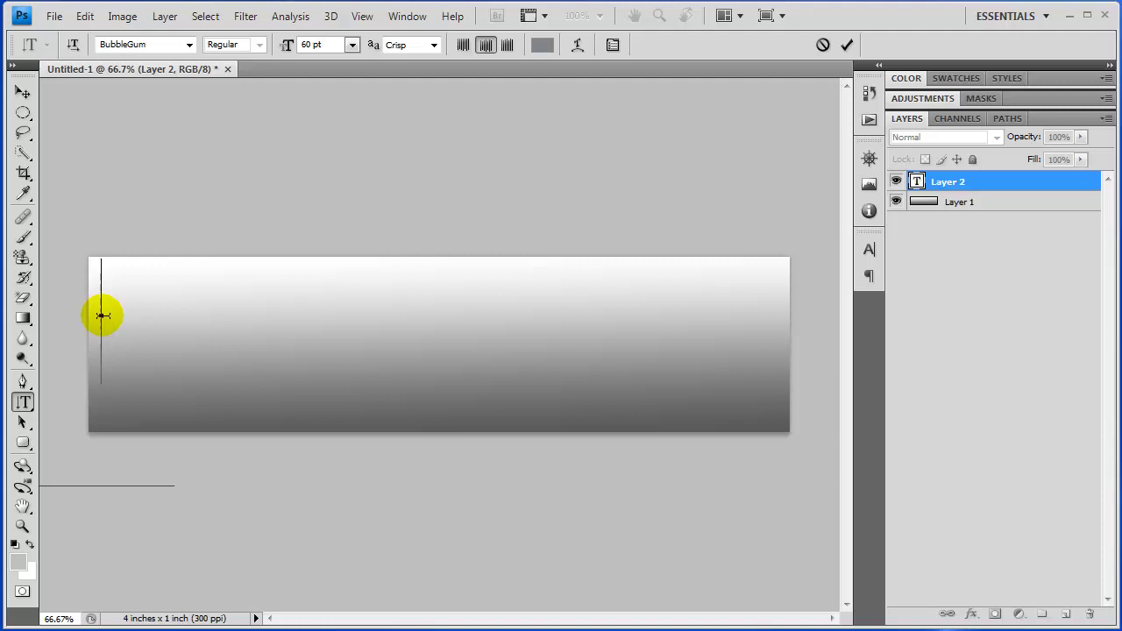
text(B)
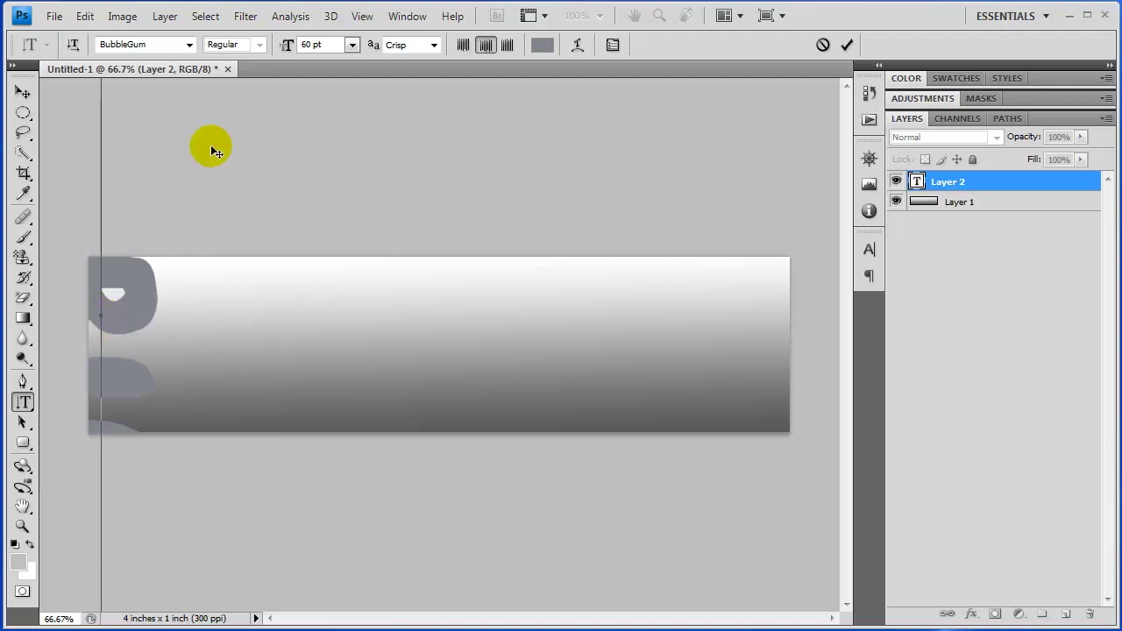
click(77, 48)
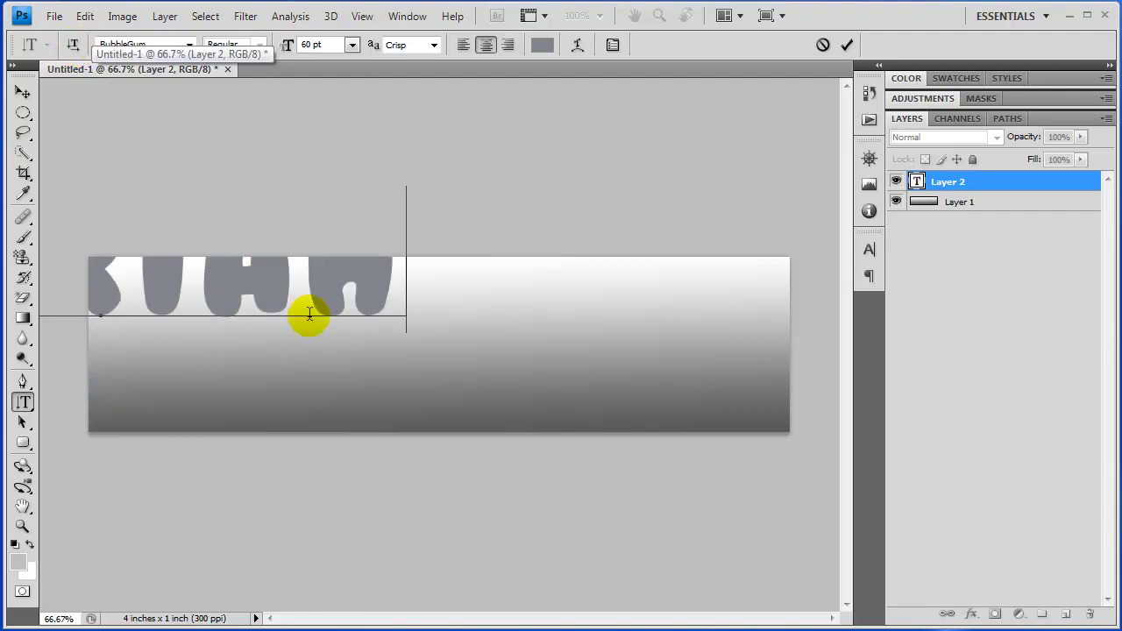
Commit the text and drag the Mariah lettering into the middle of the banner
click(23, 92)
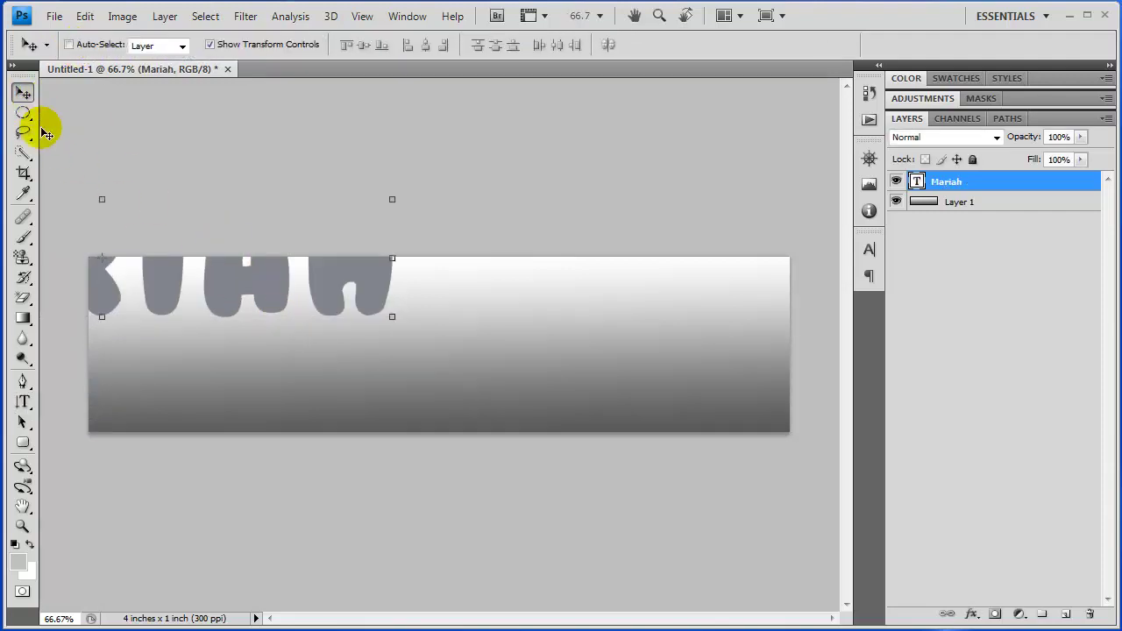
drag(146, 285, 476, 363)
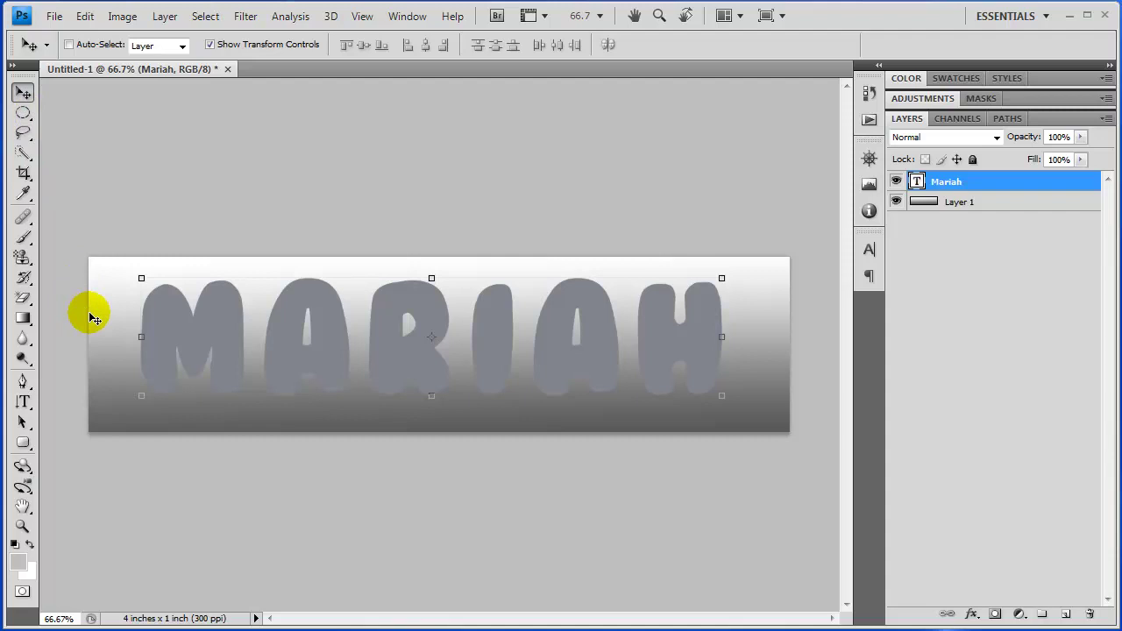
Color the letter M of Mariah red using hex ff0000
click(23, 402)
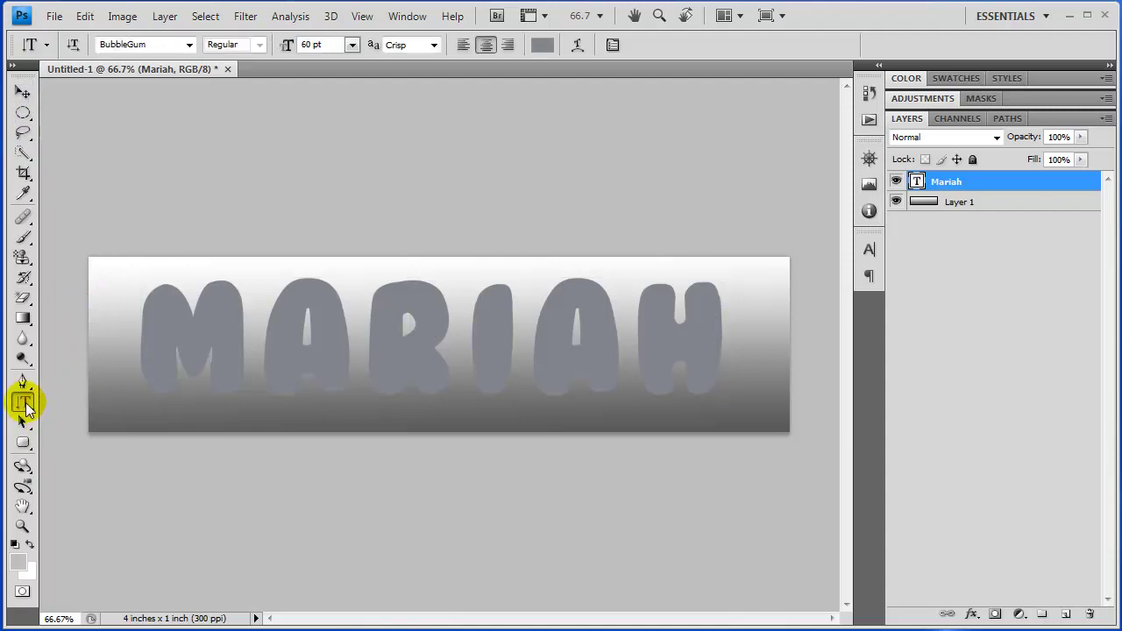
click(252, 326)
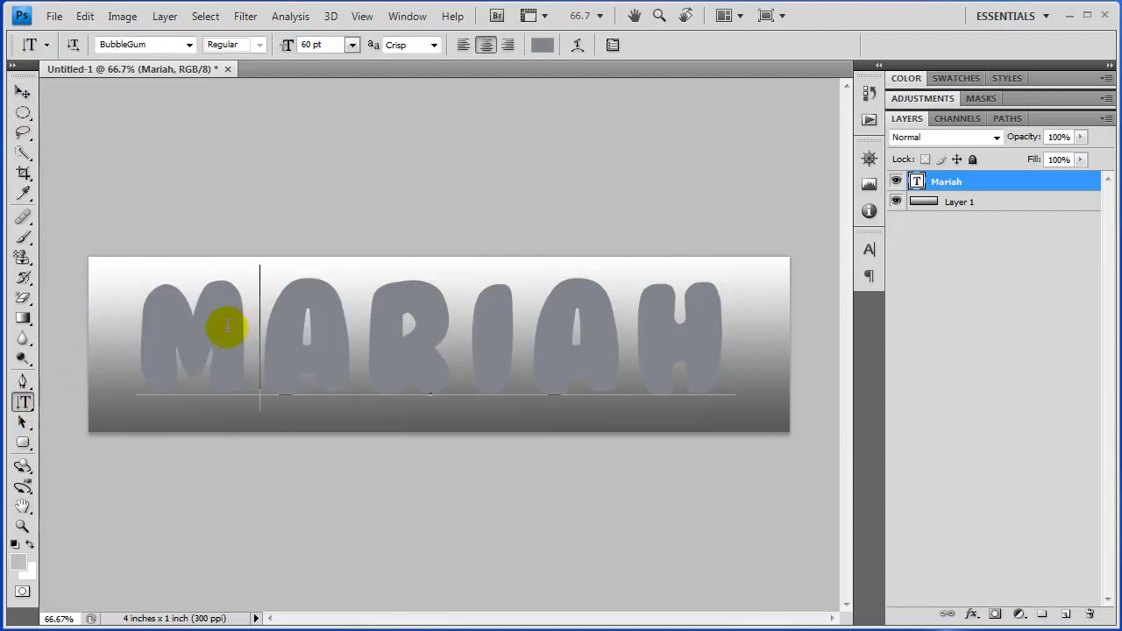
drag(222, 321, 110, 321)
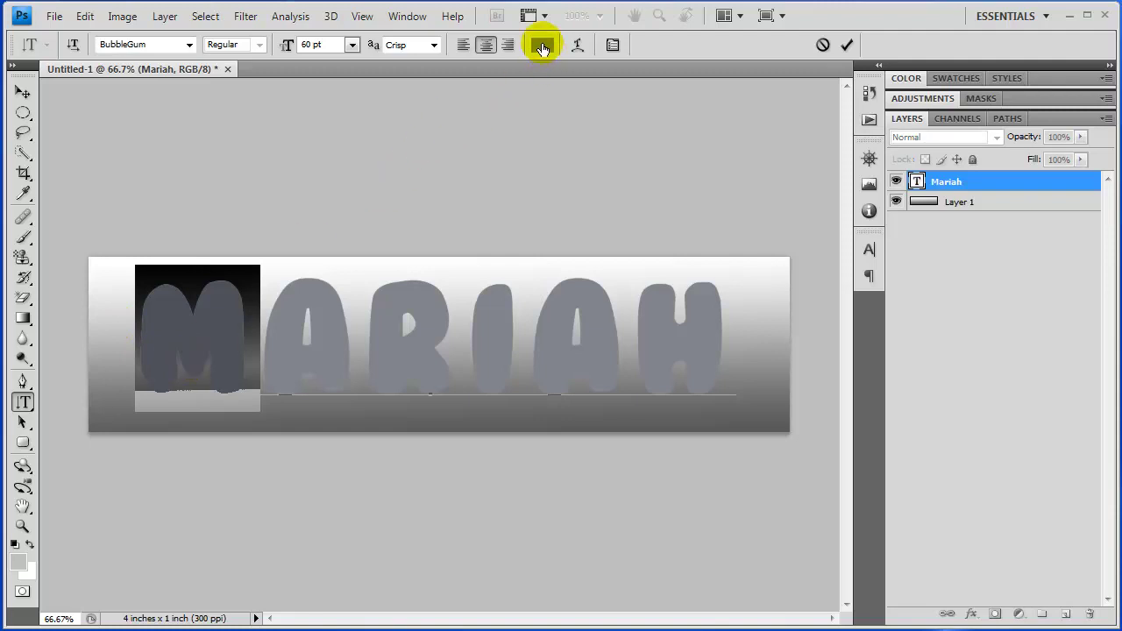
click(542, 48)
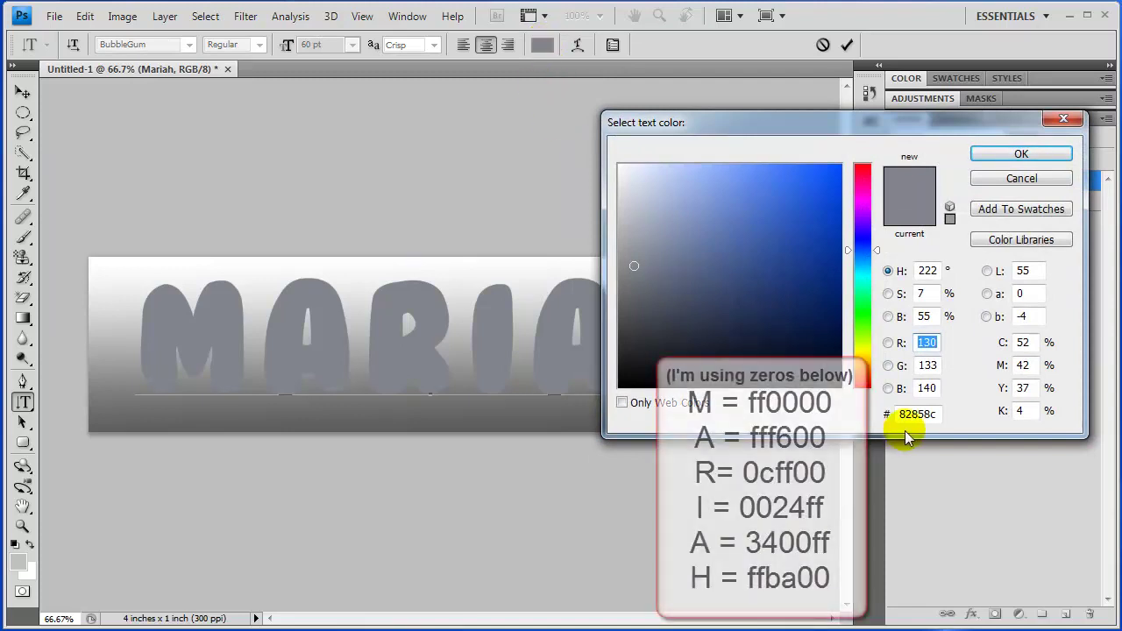
click(927, 412)
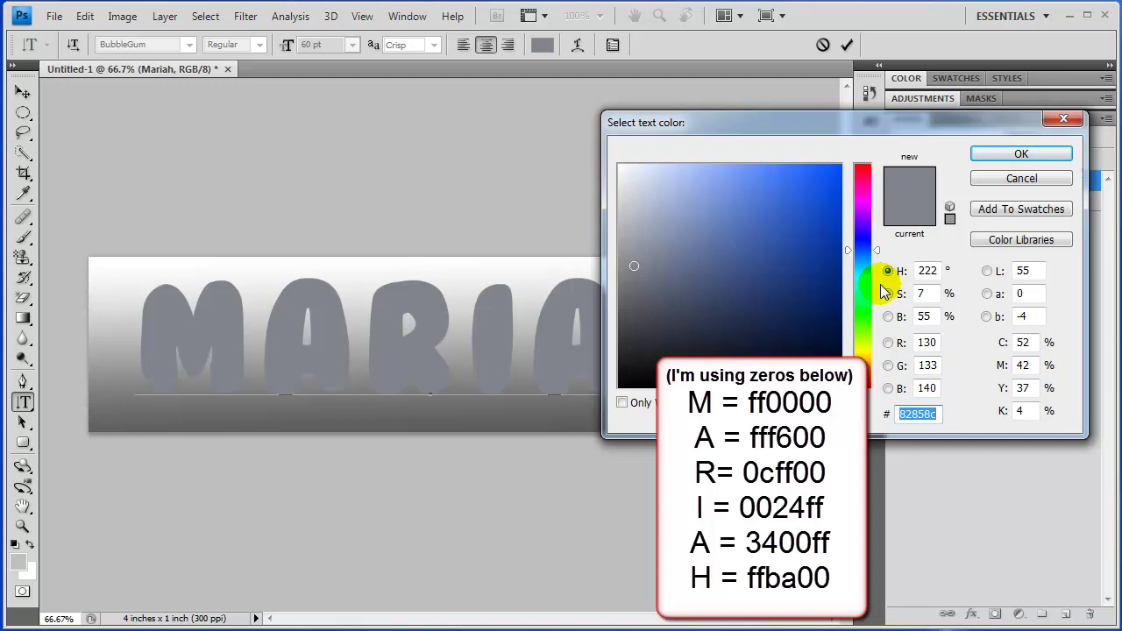
text(ff000)
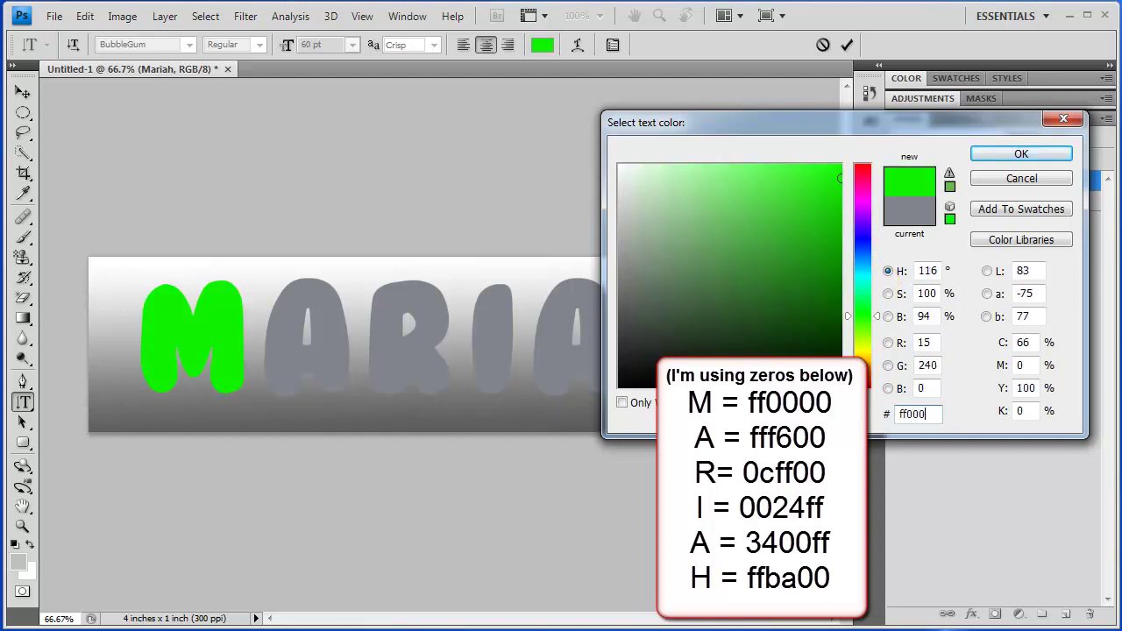
text(0)
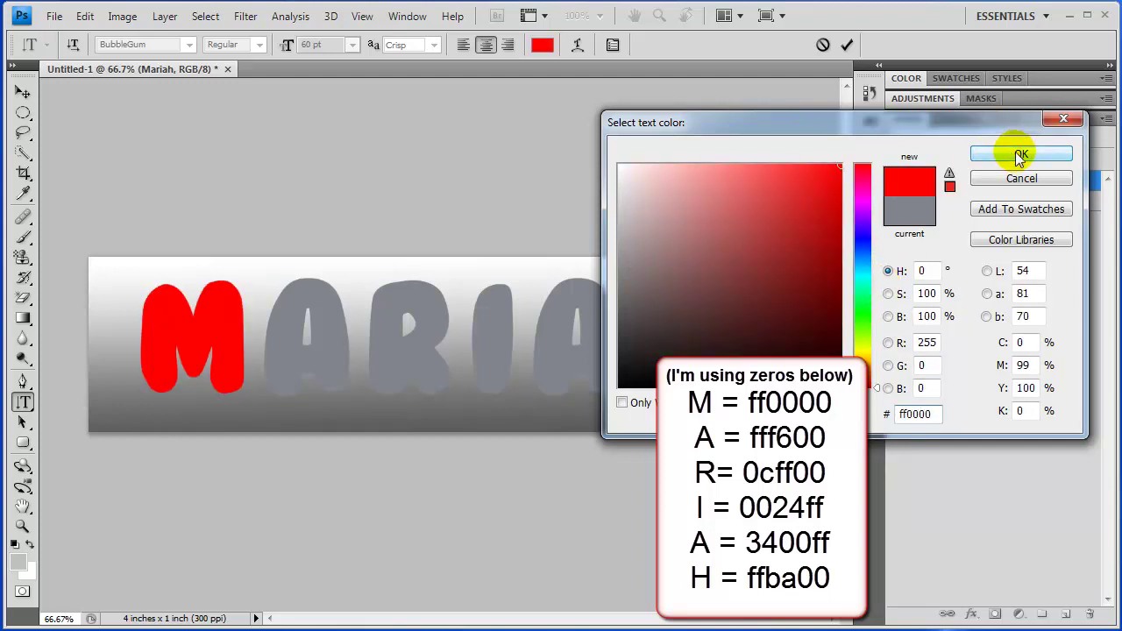
click(1017, 154)
drag(336, 318, 263, 318)
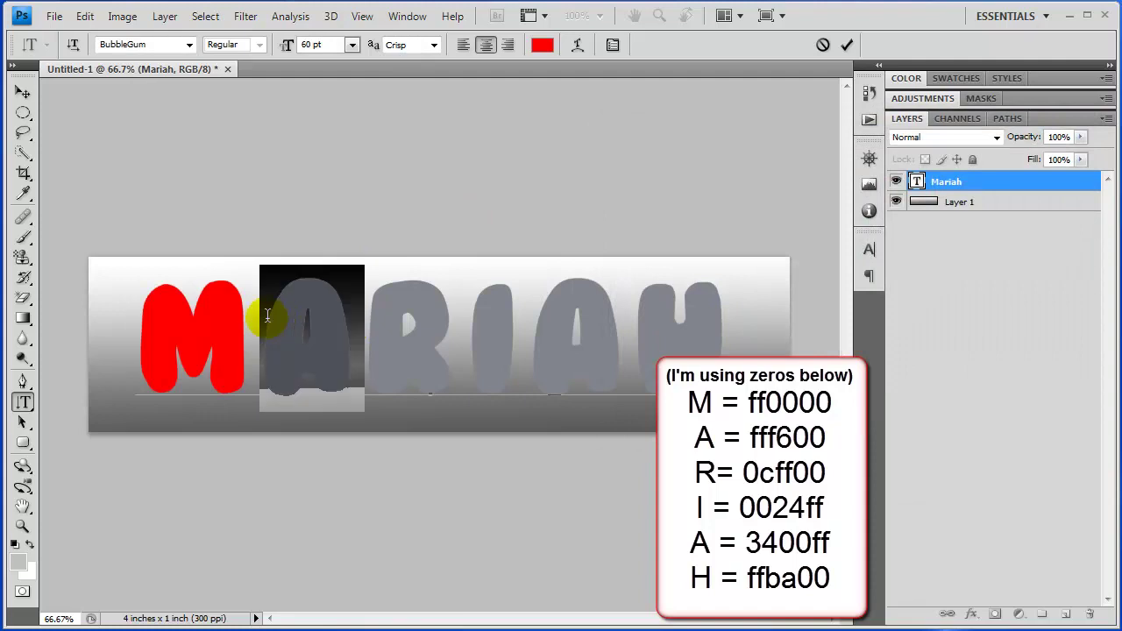
Color the selected first A yellow using hex fff600
click(545, 50)
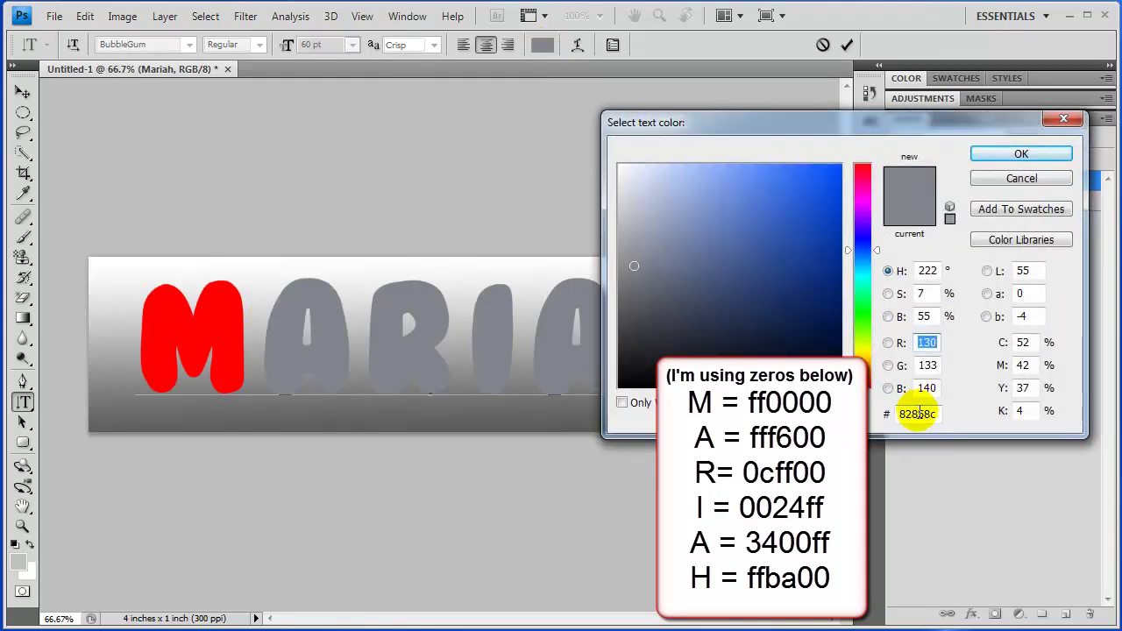
click(917, 414)
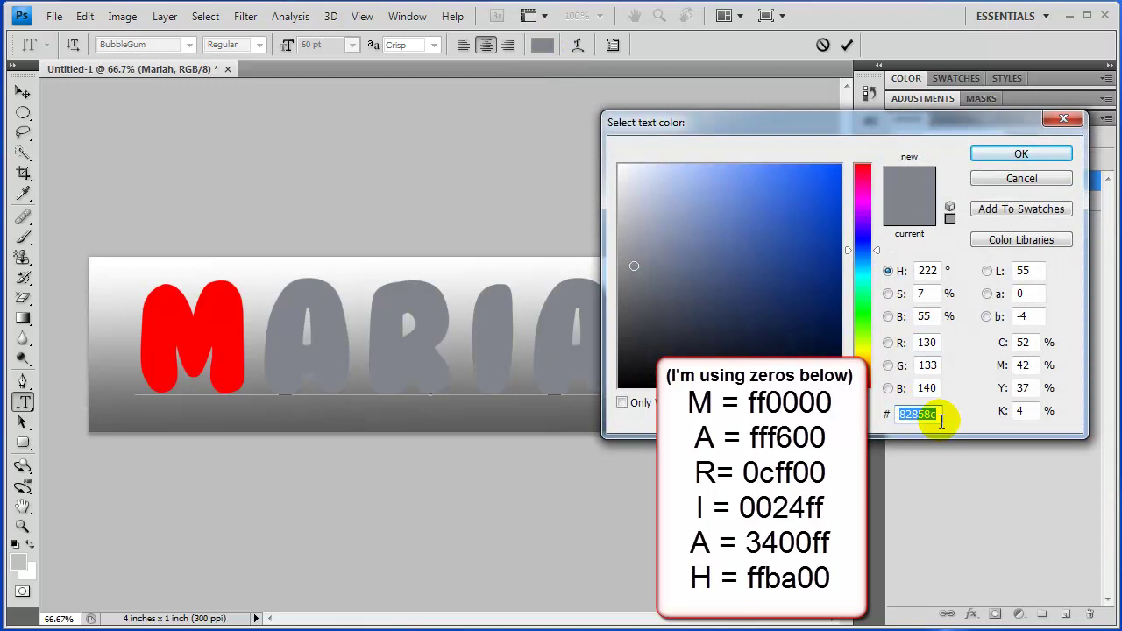
text(fff)
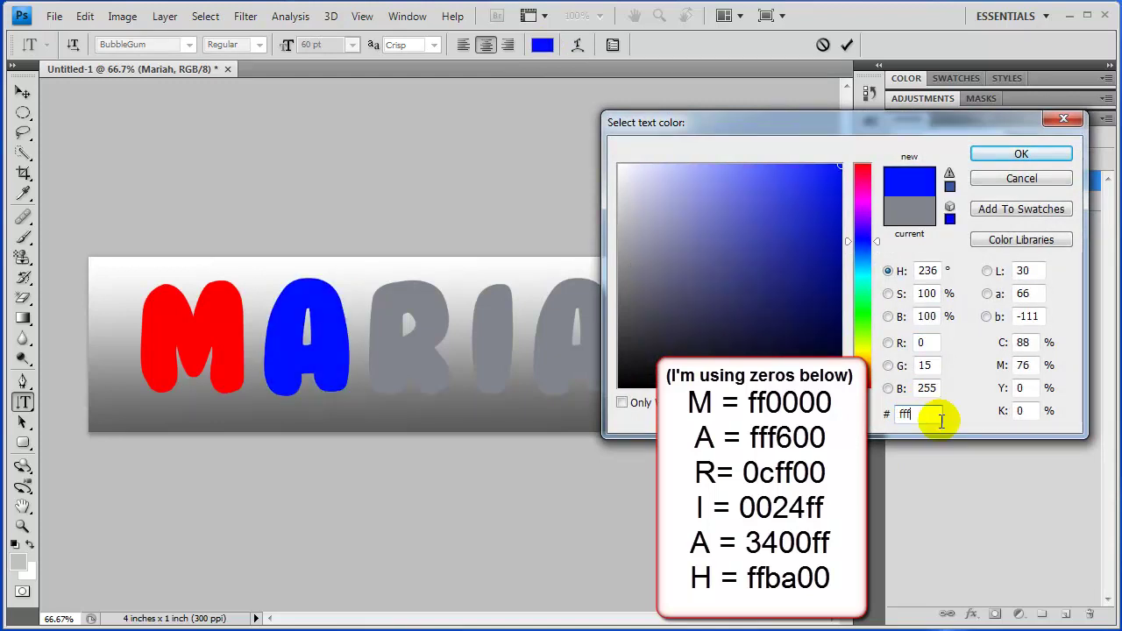
text(600)
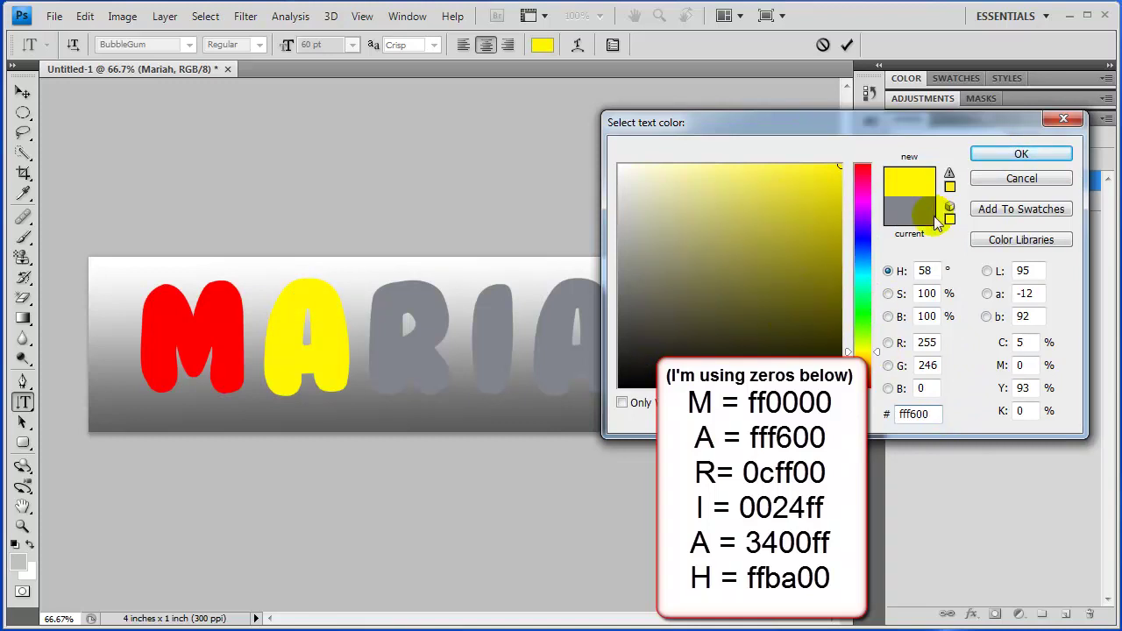
click(1043, 158)
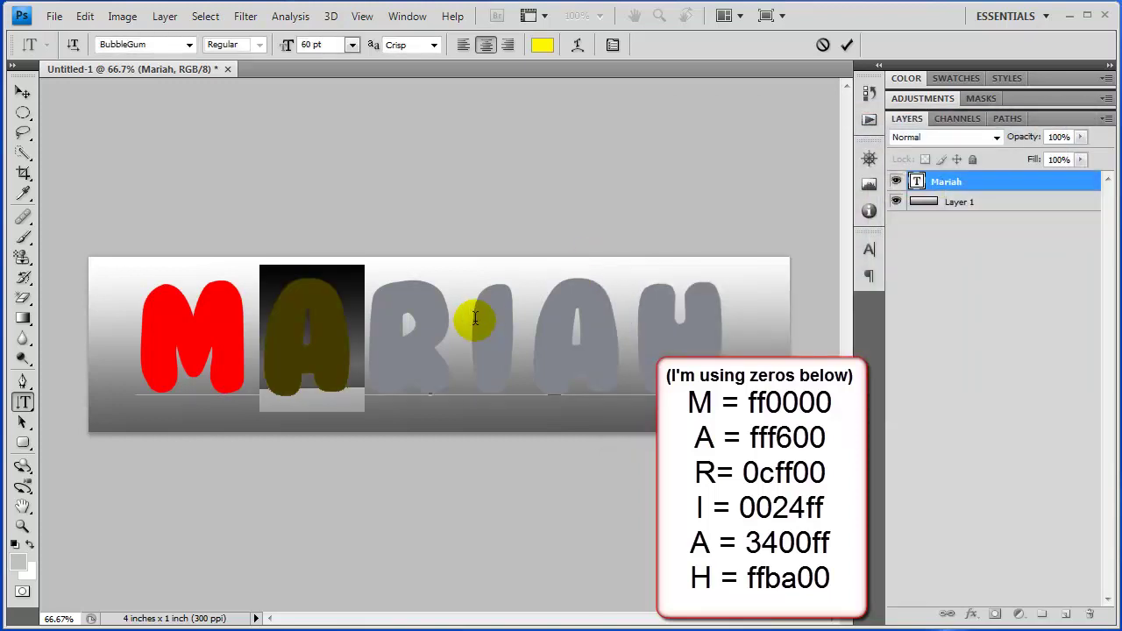
drag(464, 320, 370, 318)
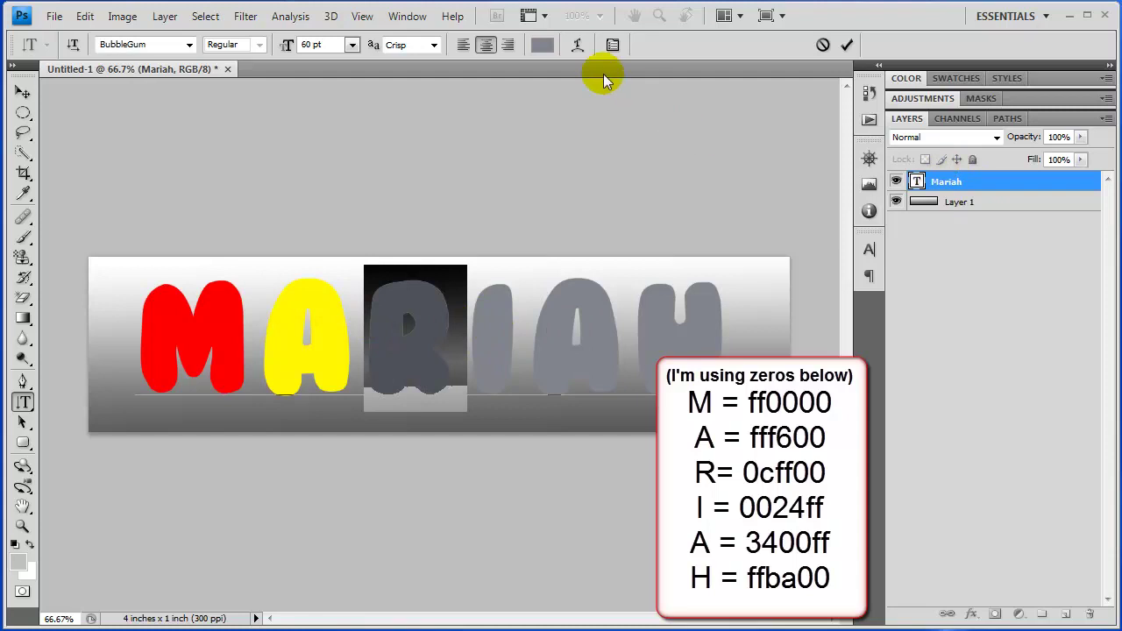
Colour the R bright green with hex 0cff00, then select the letter I
click(542, 45)
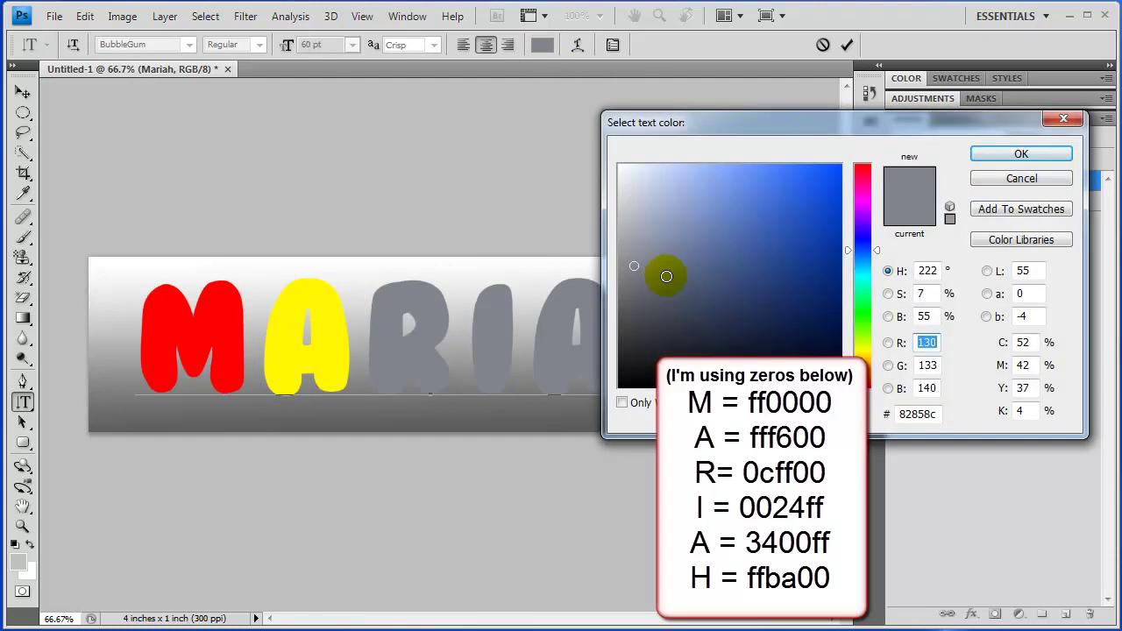
text(0)
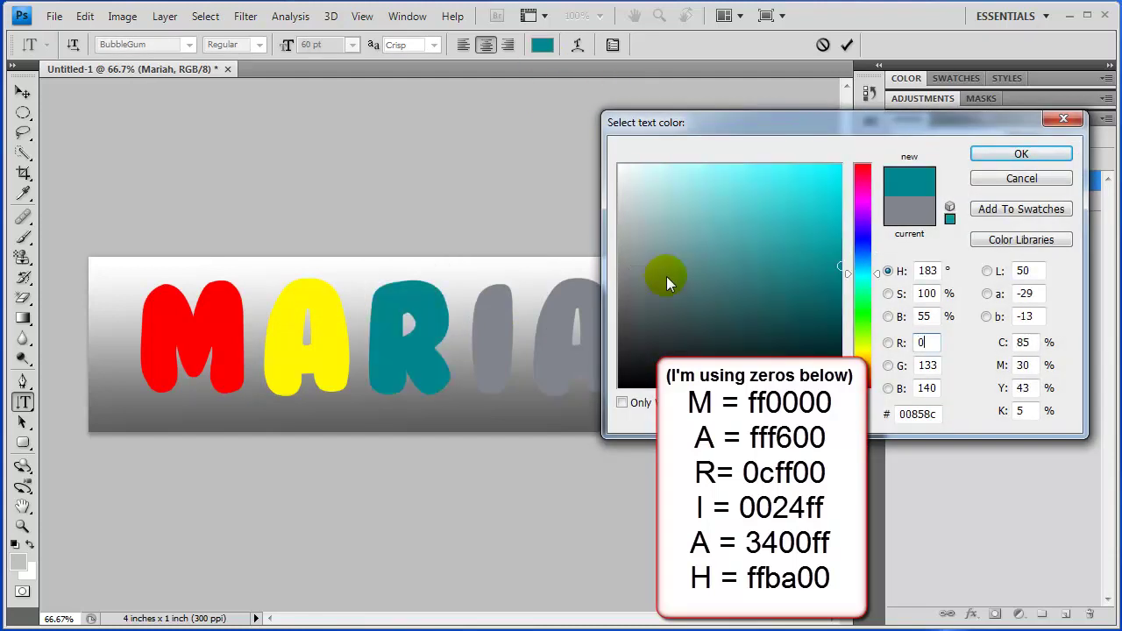
click(931, 415)
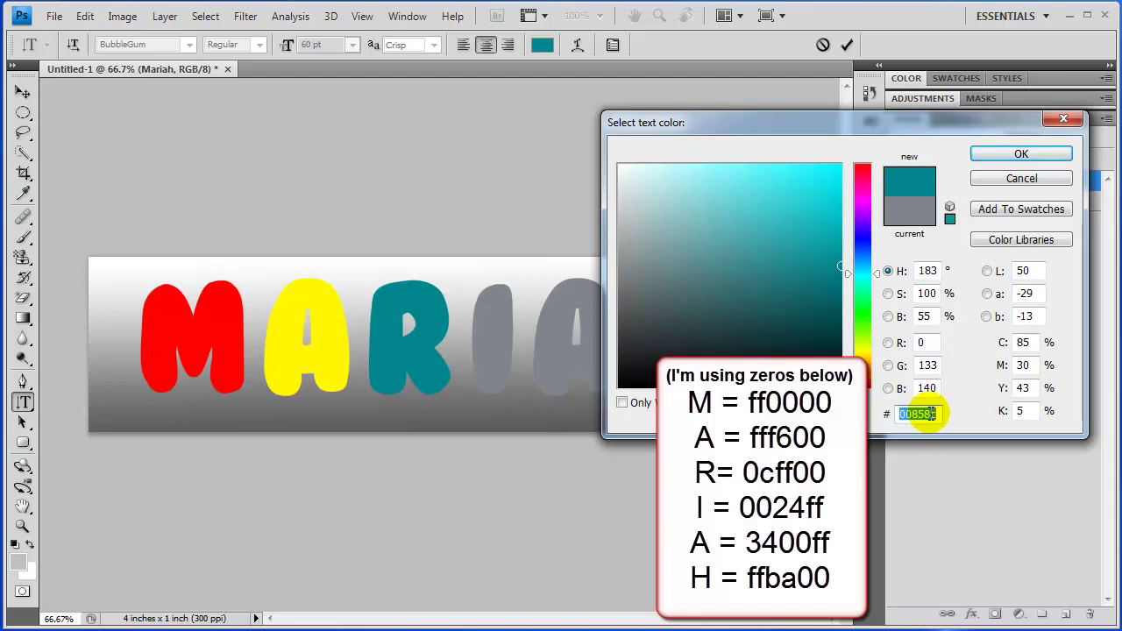
text(0c)
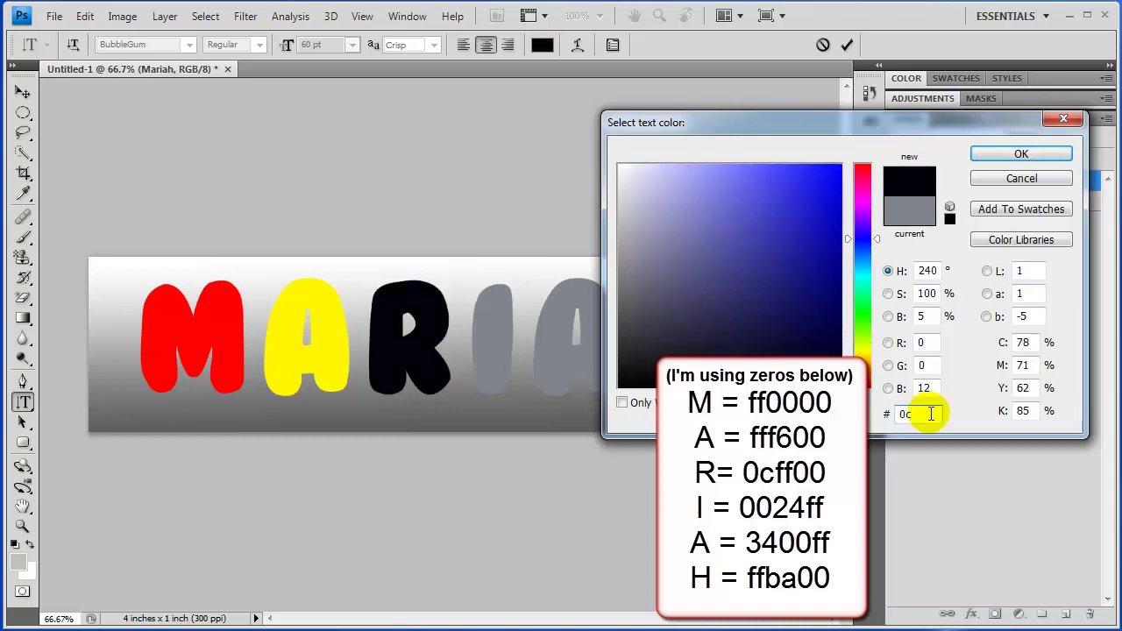
text(ff00)
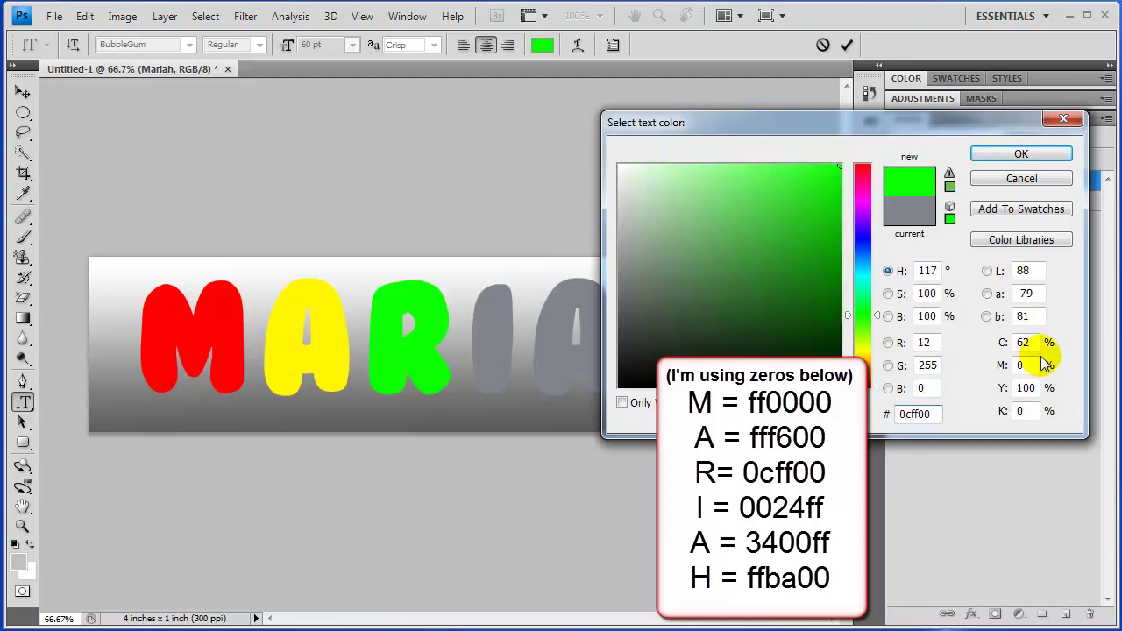
click(1021, 153)
drag(526, 321, 493, 283)
Set the selected I's text colour to blue, hex 0024ff
click(542, 44)
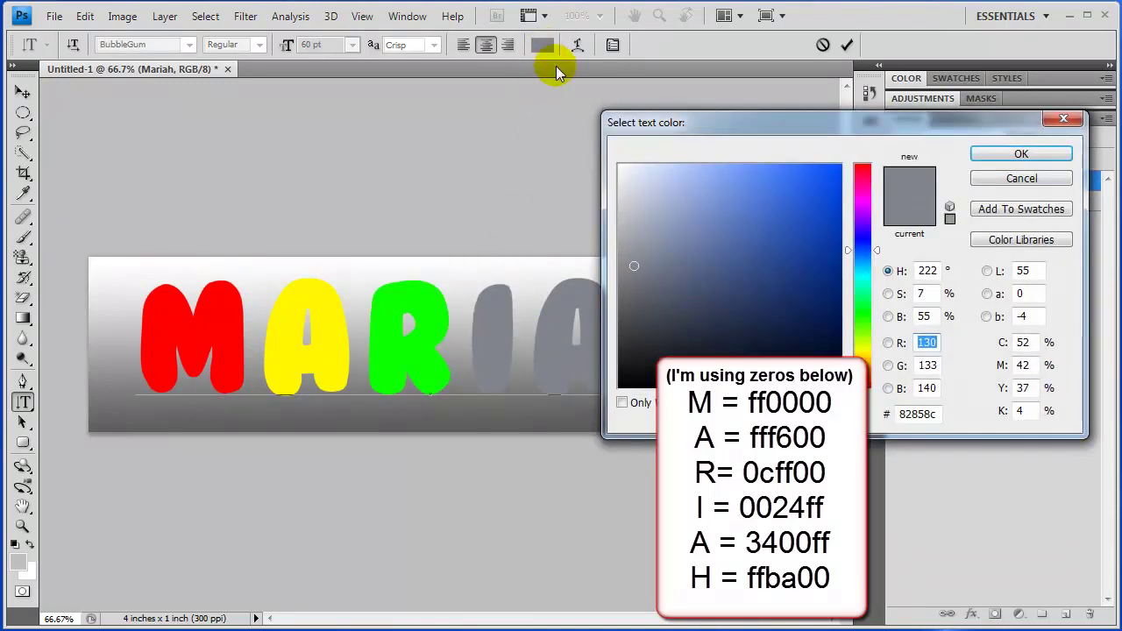
double_click(919, 414)
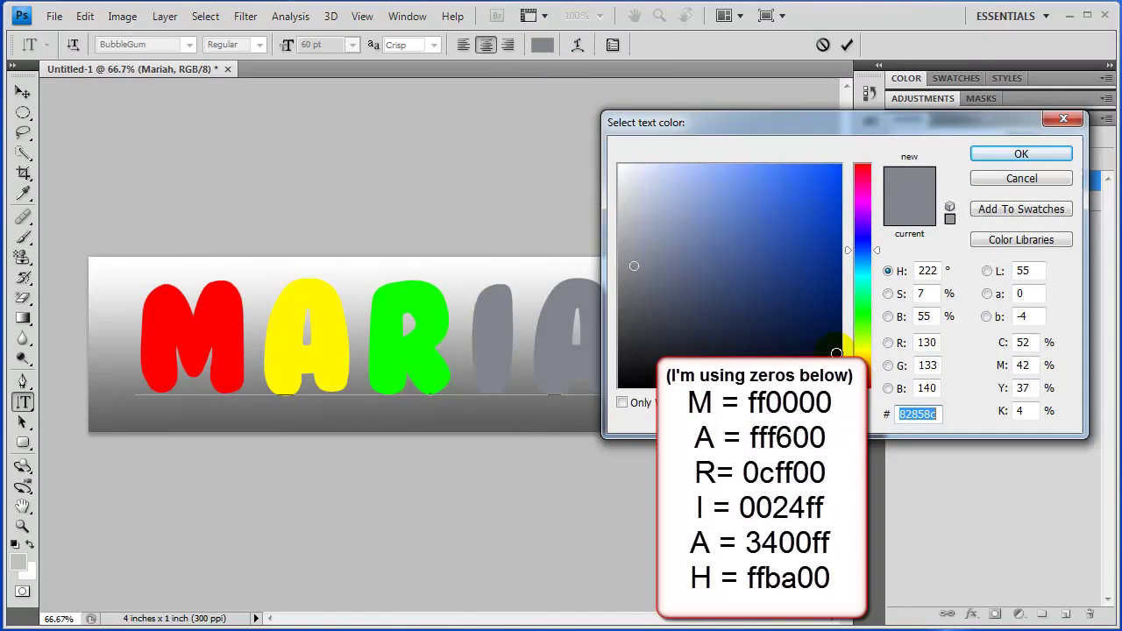
text(00)
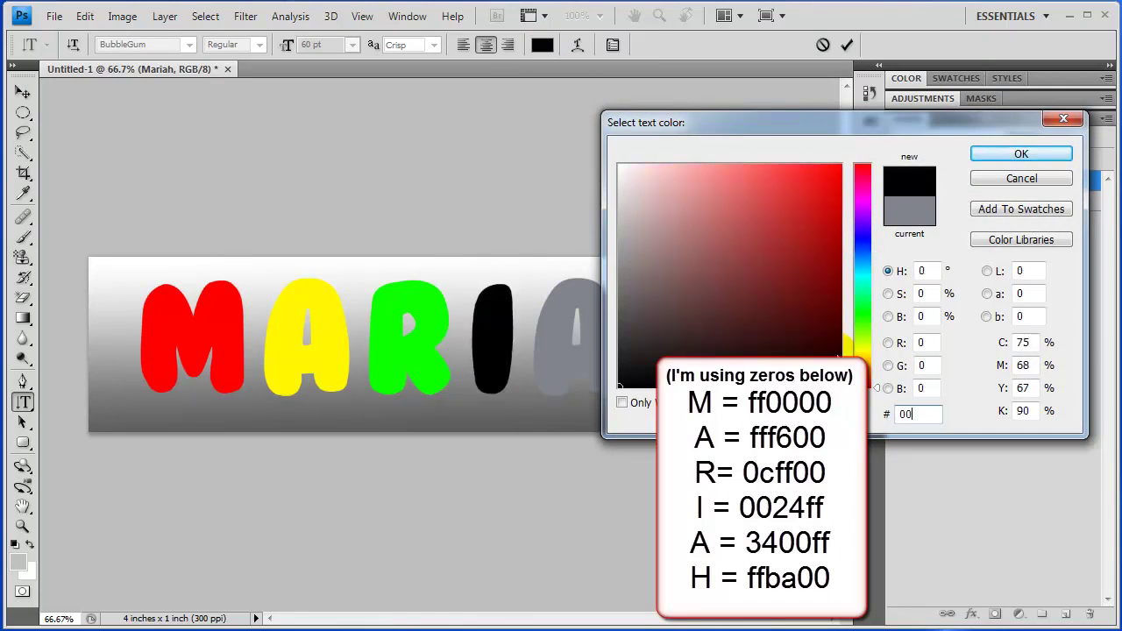
text(2)
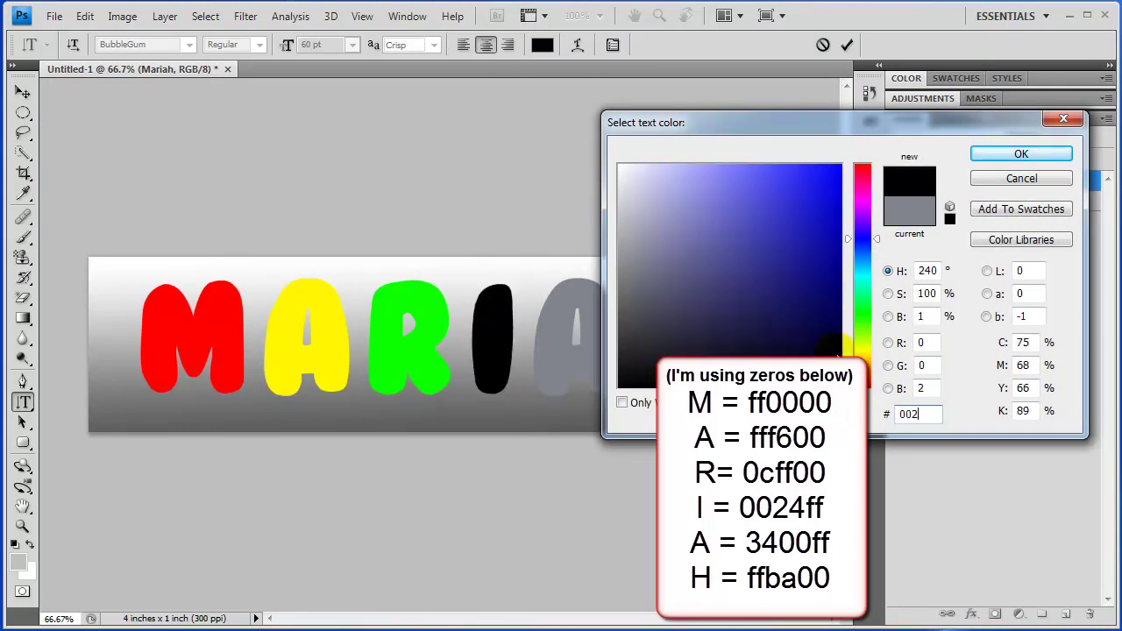
text(4ff)
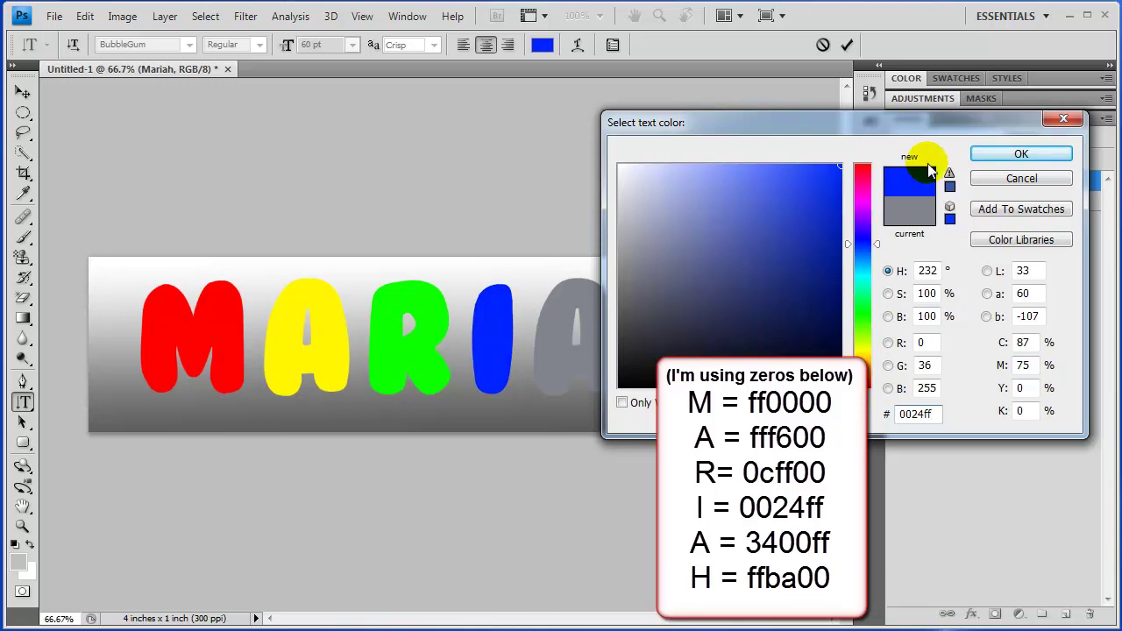
click(1017, 155)
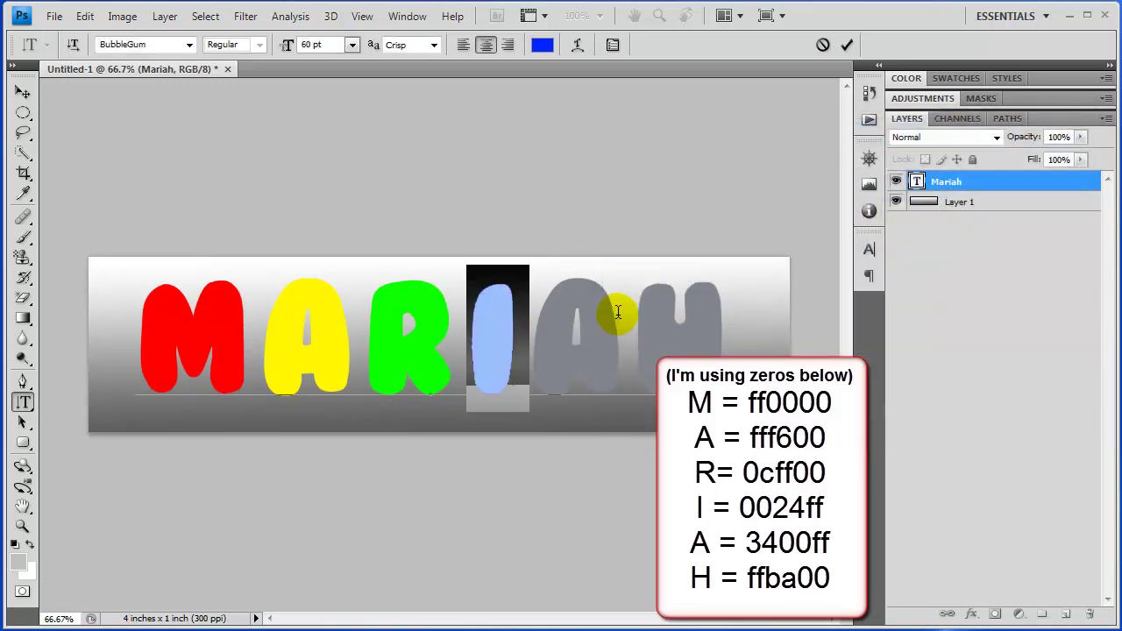
Colour the second A of MARIAH purple with hex e400ff
drag(618, 311, 543, 313)
click(542, 45)
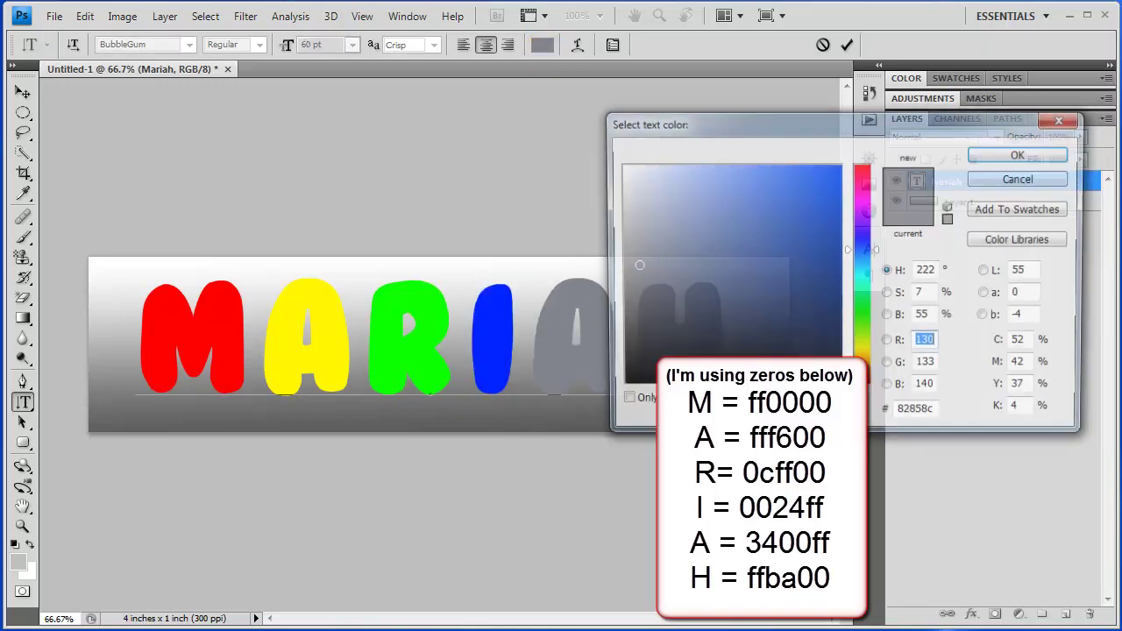
click(898, 412)
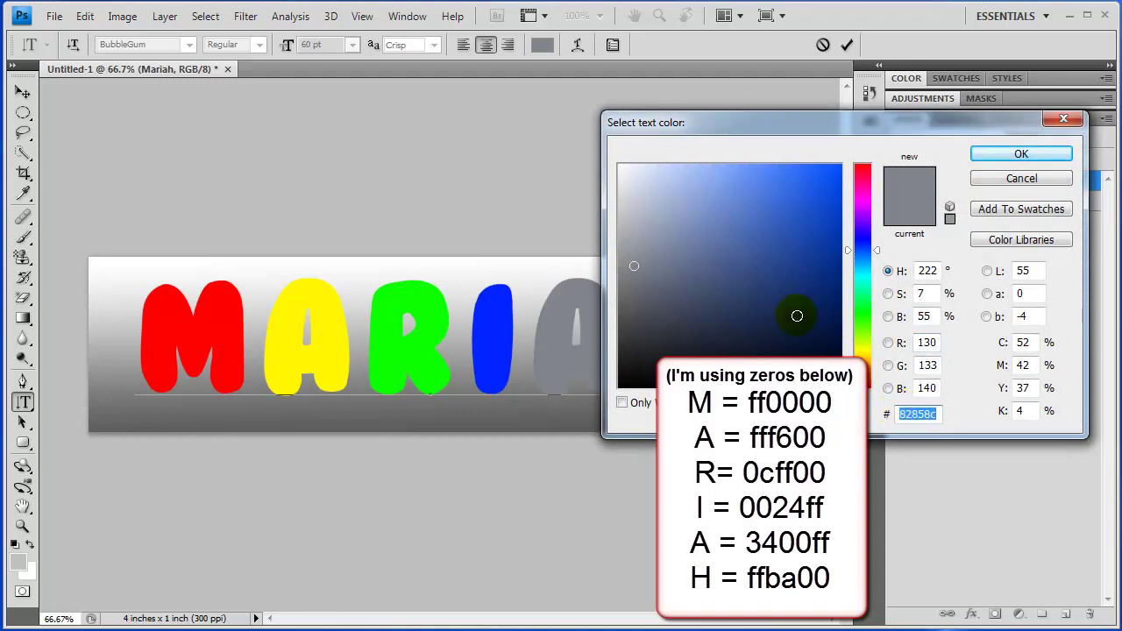
text(e4)
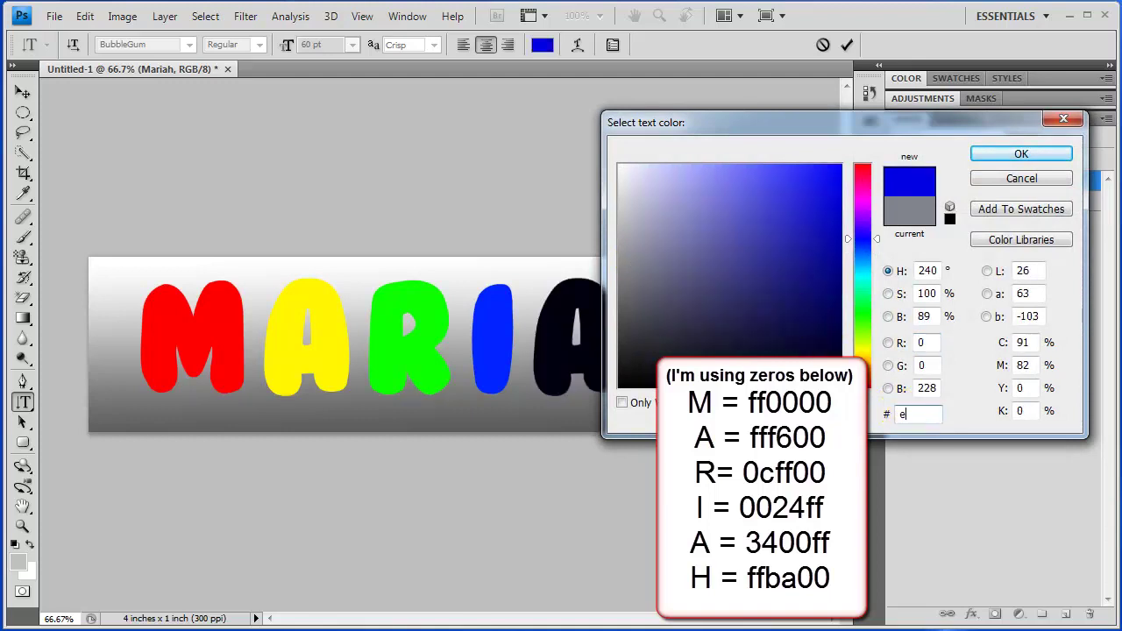
text(00ff)
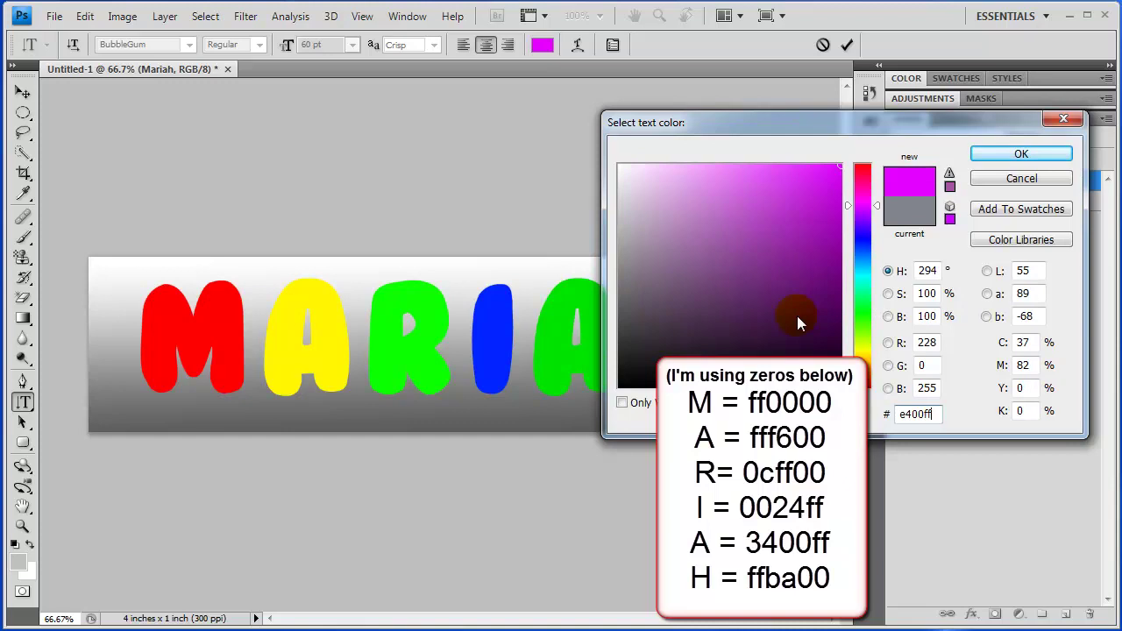
click(1027, 166)
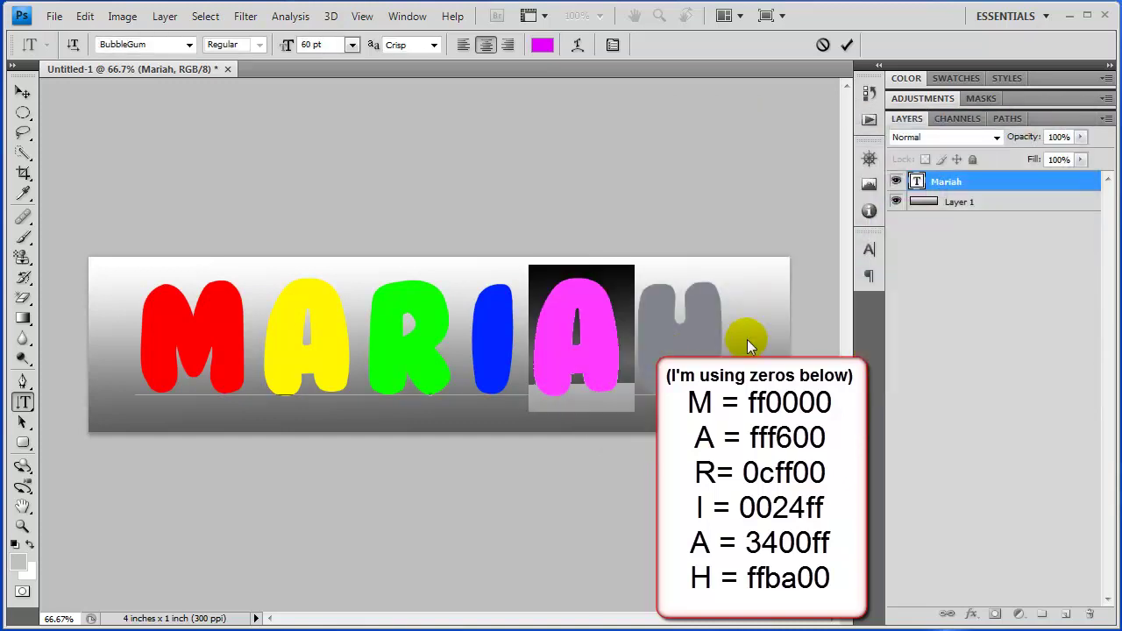
click(734, 332)
Colour the final H orange with hex ffba00
drag(678, 337, 646, 334)
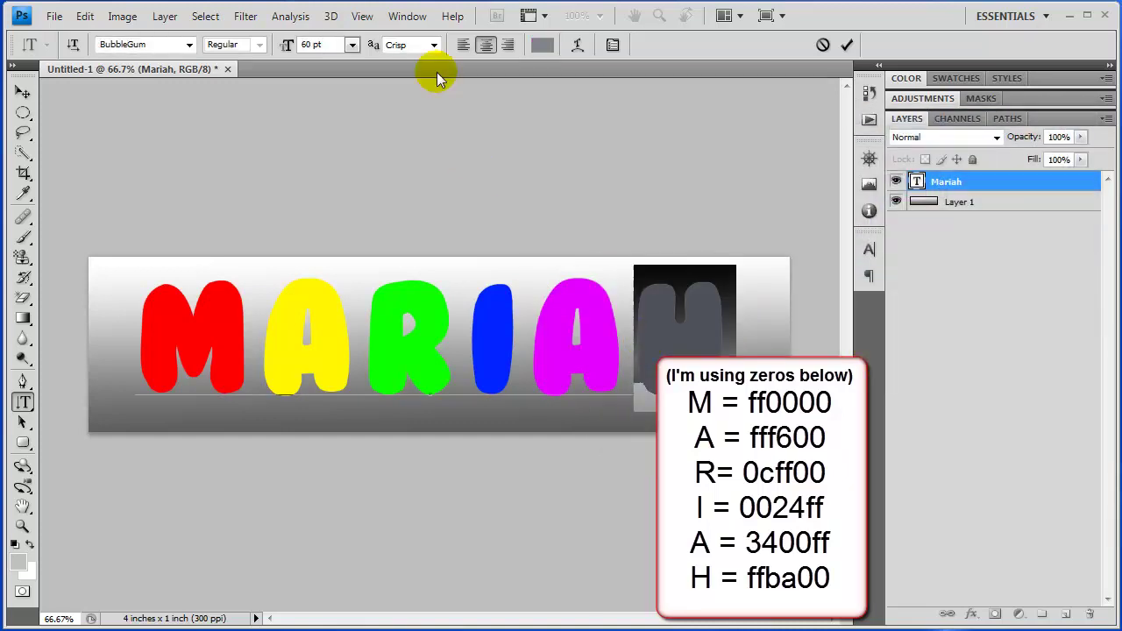
click(538, 45)
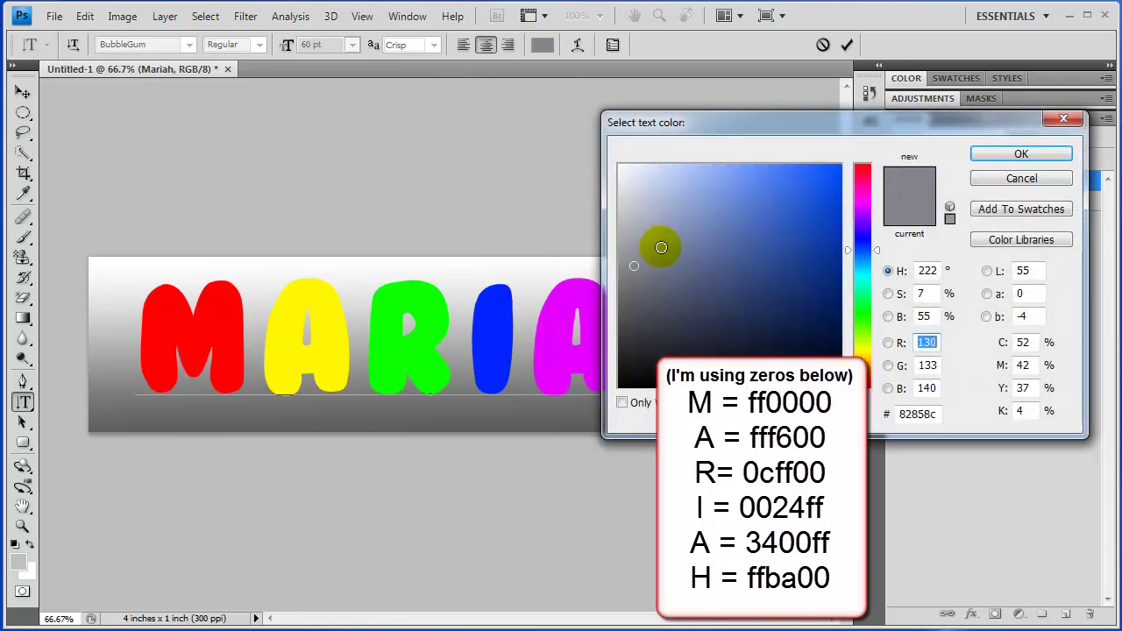
click(918, 416)
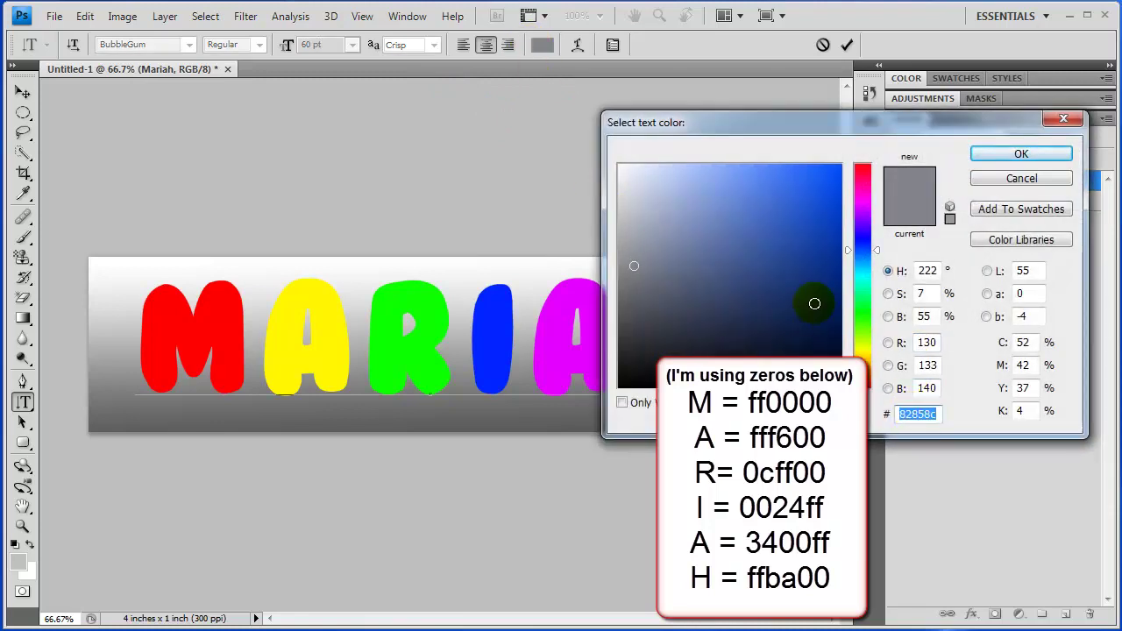
text(ff)
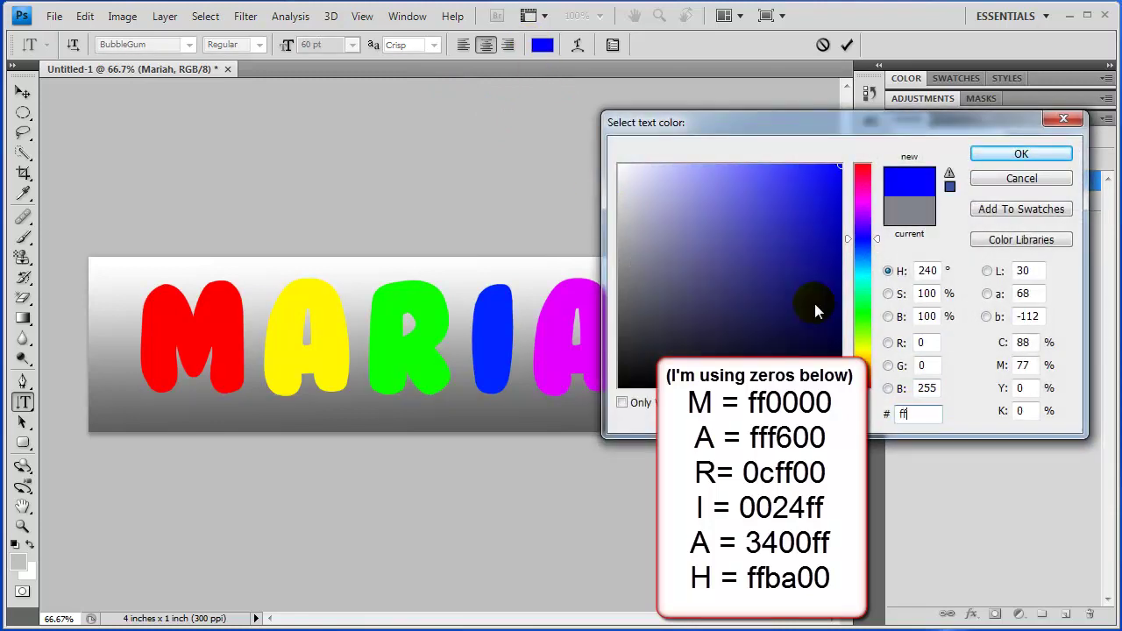
text(ba00)
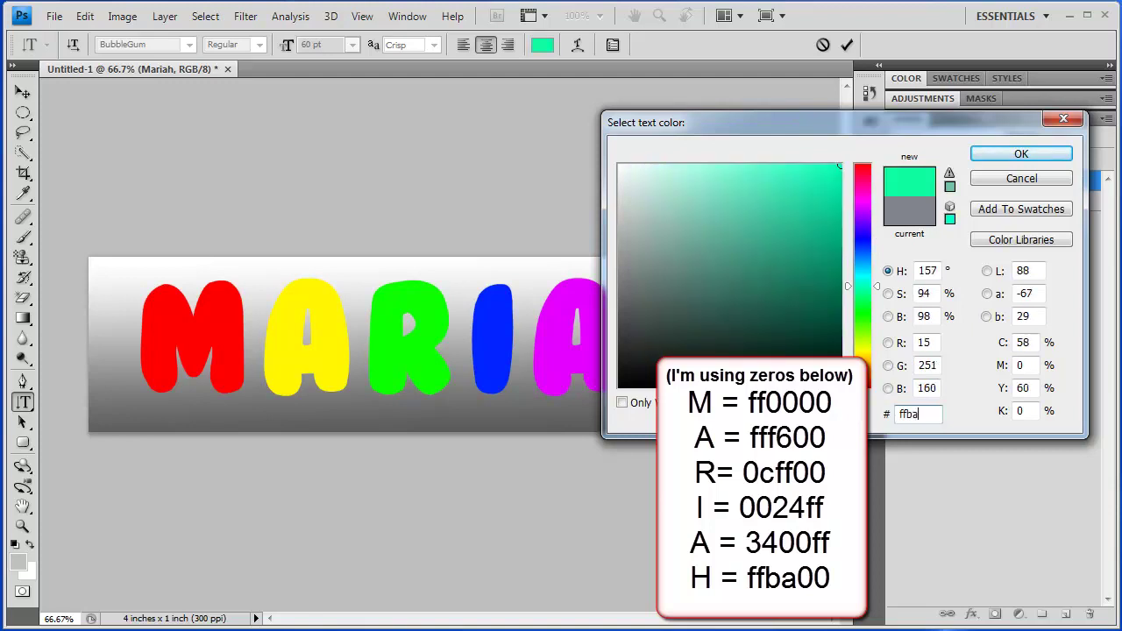
click(1021, 153)
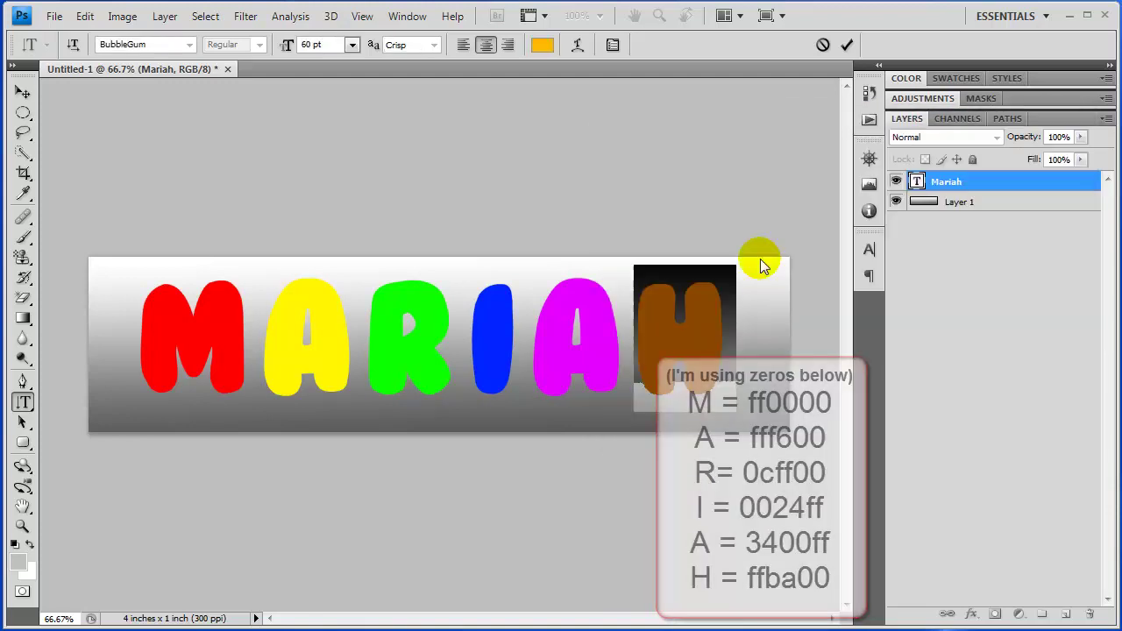
Commit the MARIAH text edits and select the Mariah text layer
click(951, 359)
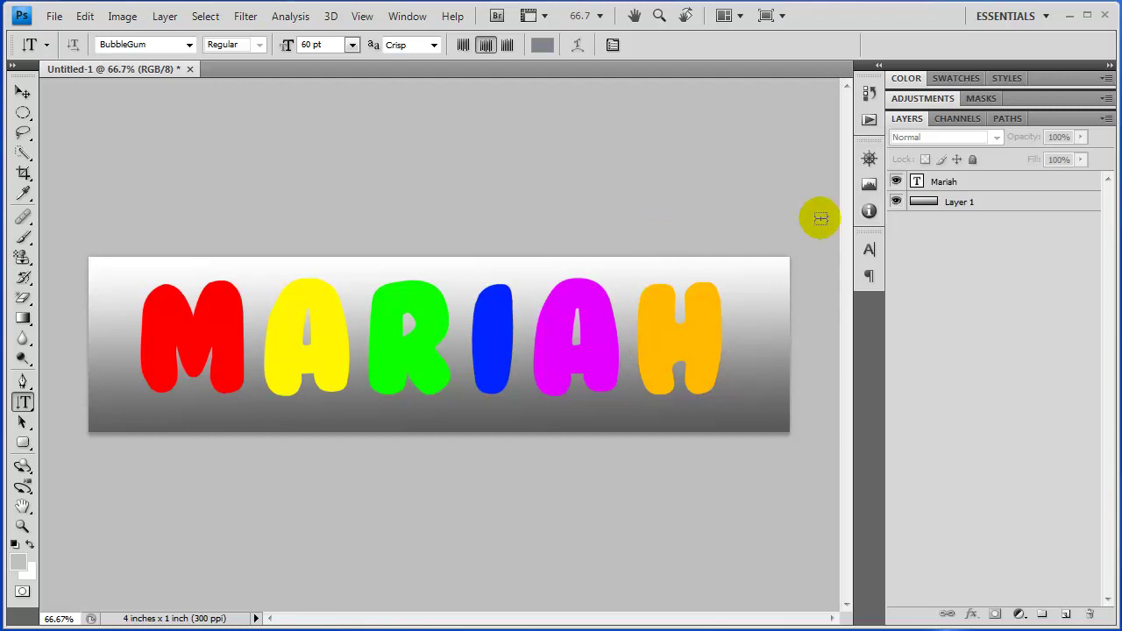
click(986, 183)
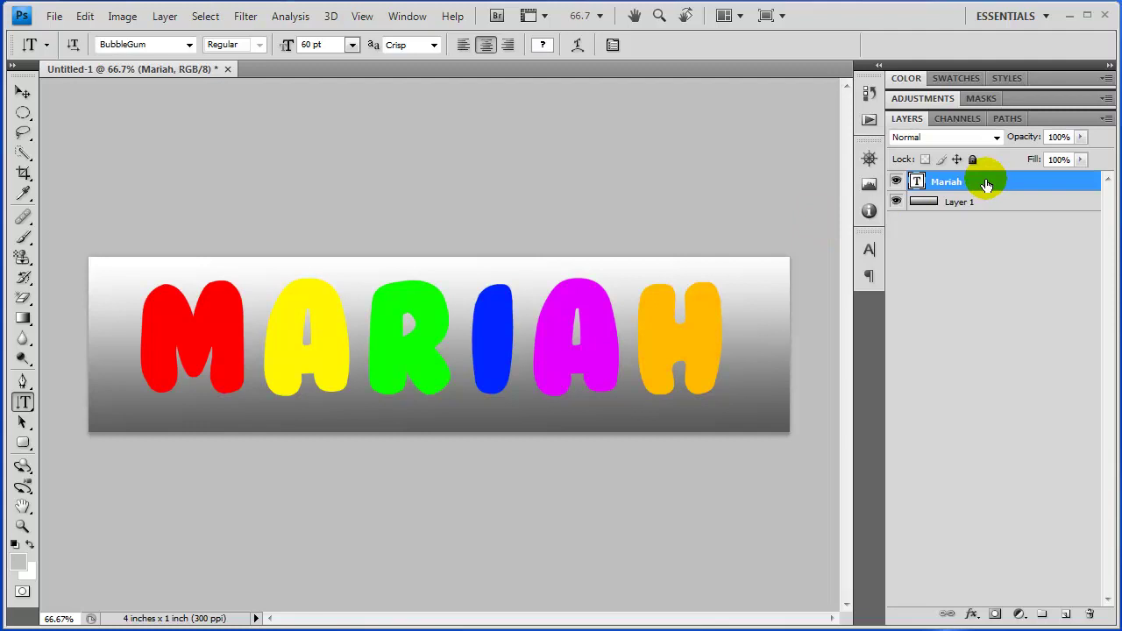
Add an Inner Glow to the Mariah layer with Normal blend, Precise technique, about 32 px size
right_click(986, 182)
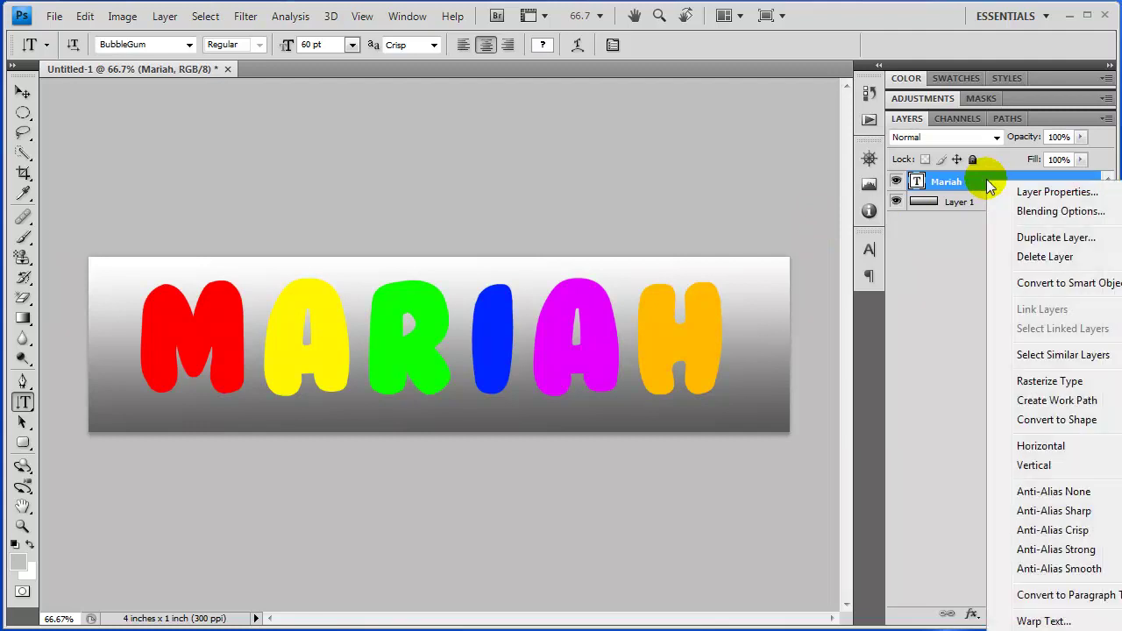
click(1038, 213)
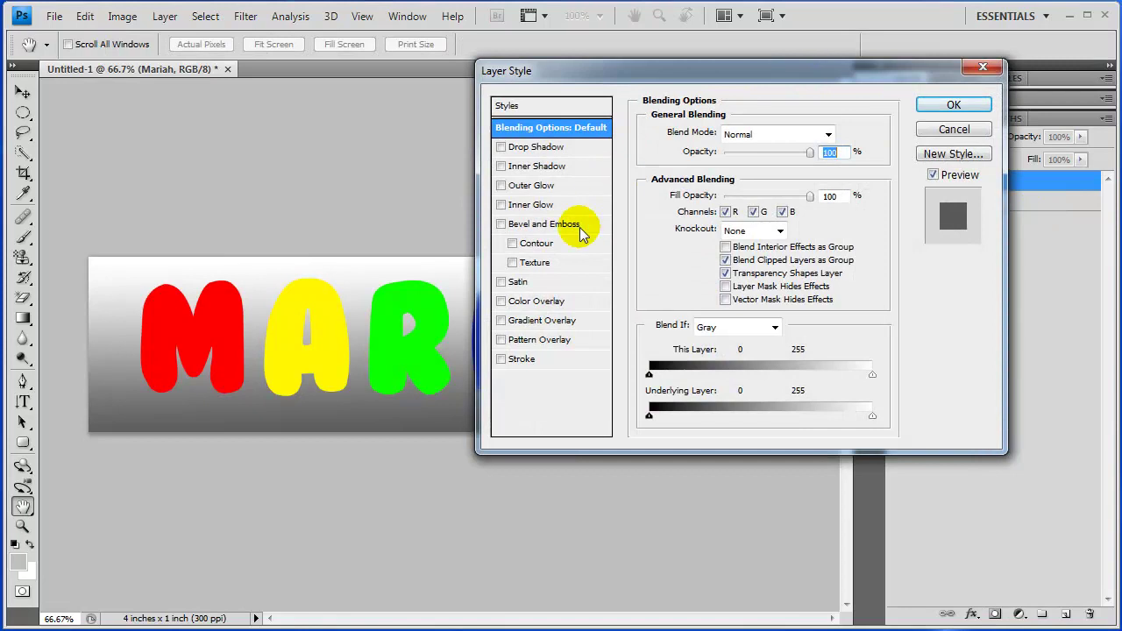
click(526, 205)
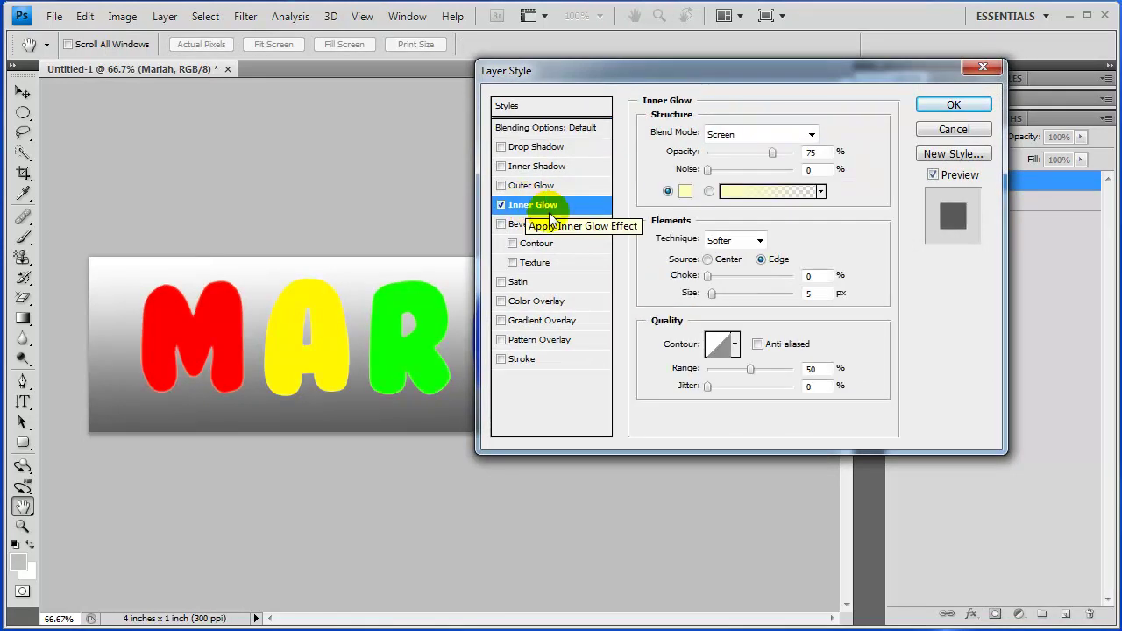
click(812, 136)
click(793, 142)
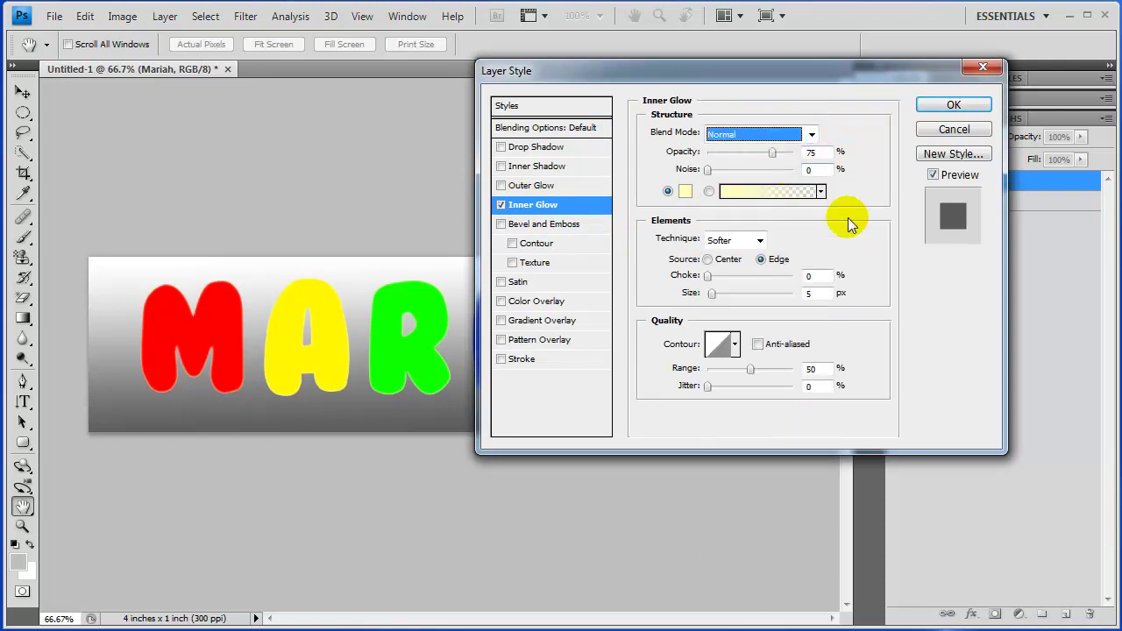
click(759, 240)
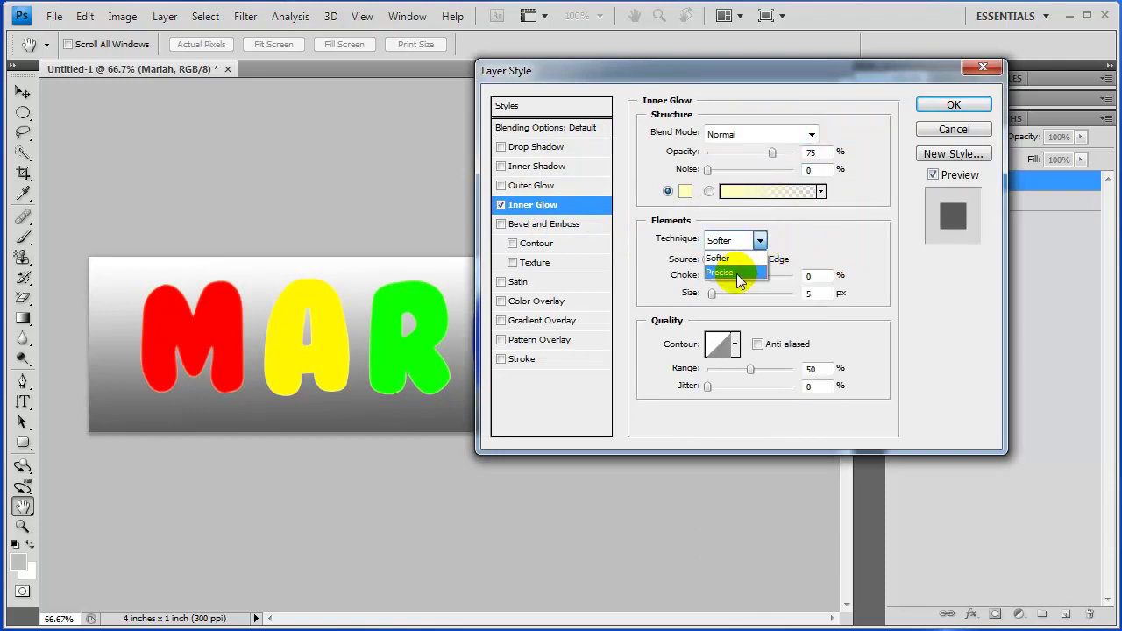
click(736, 274)
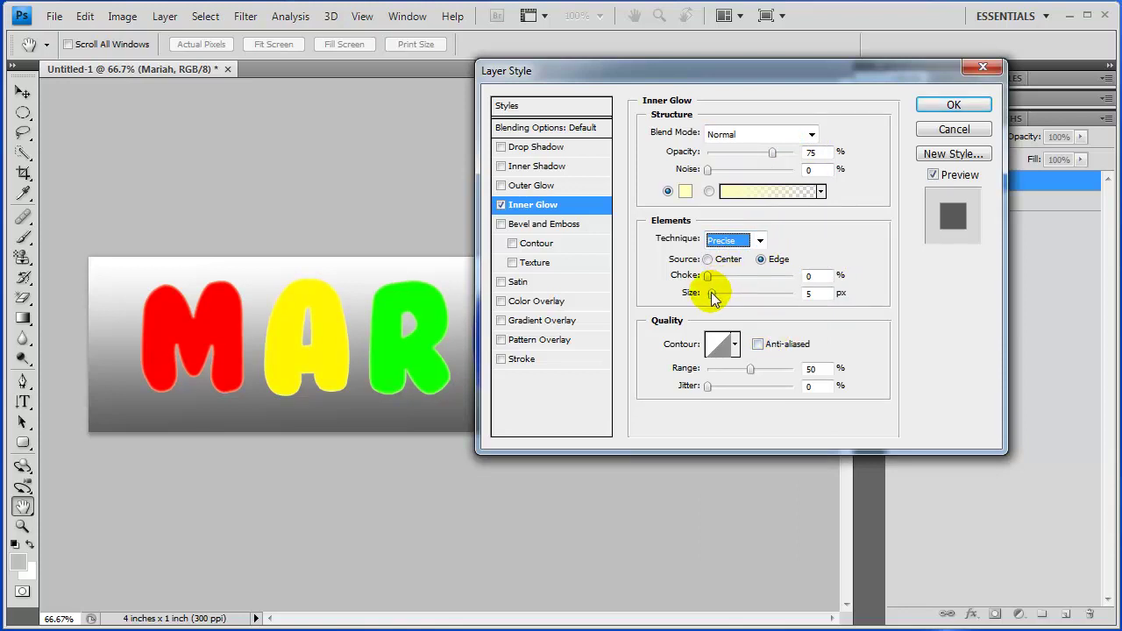
click(711, 292)
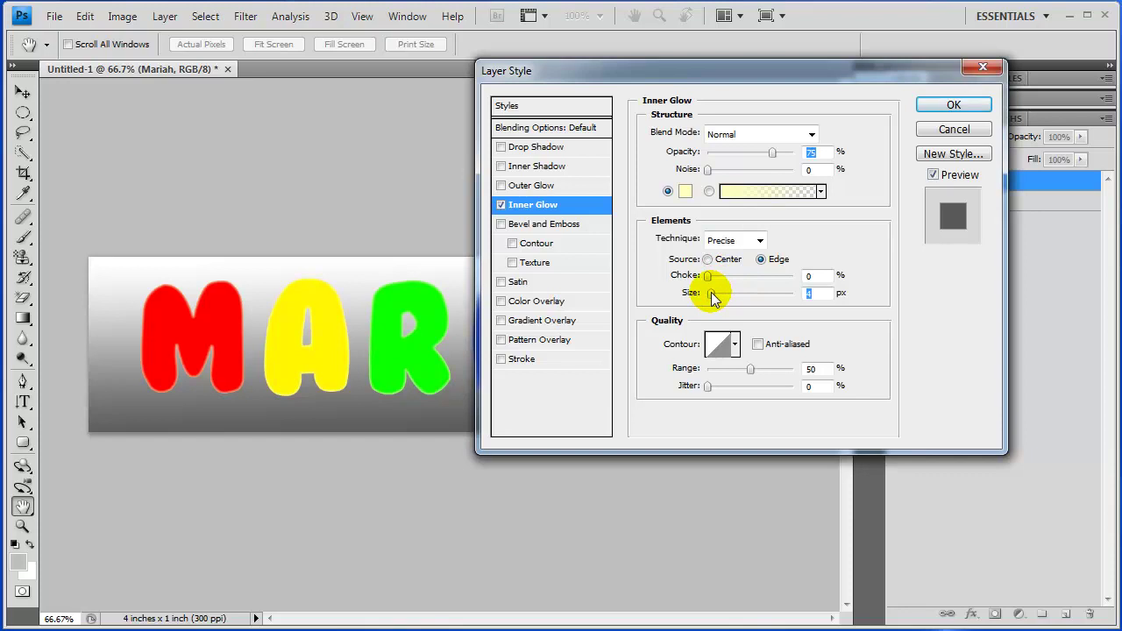
mouse_move(711, 292)
mouse_down()
mouse_move(755, 299)
mouse_move(712, 294)
mouse_move(723, 295)
mouse_up()
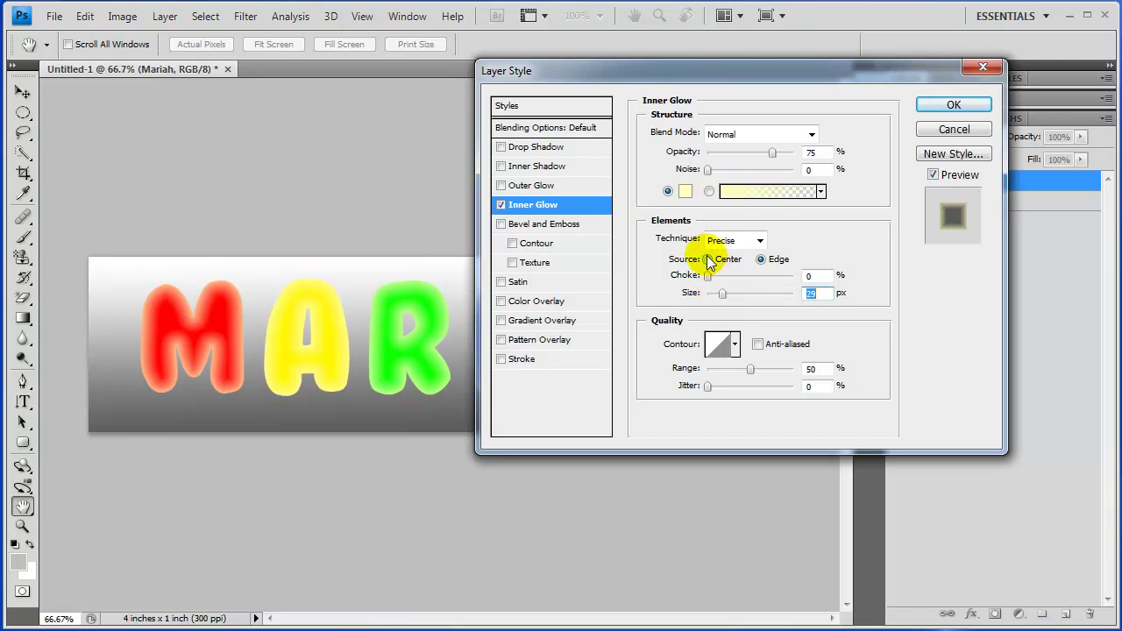
Set the Inner Glow source to Center, size 32 px, opacity 74% and range 49%
click(708, 260)
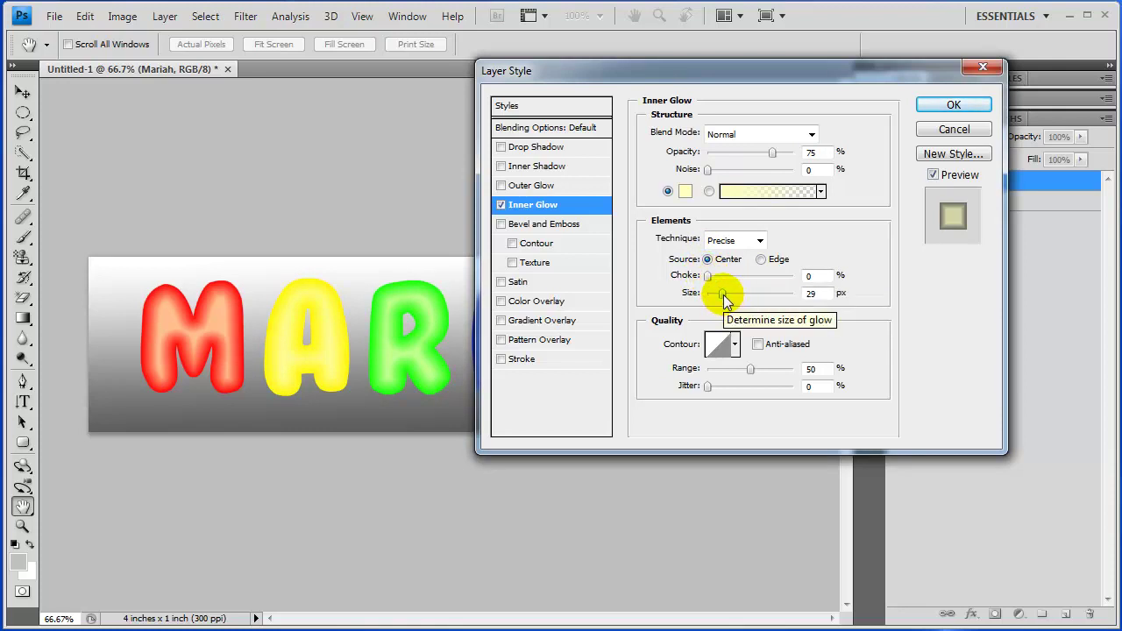
mouse_move(724, 299)
mouse_down()
mouse_move(710, 295)
mouse_move(754, 297)
mouse_move(708, 303)
mouse_move(724, 301)
mouse_up()
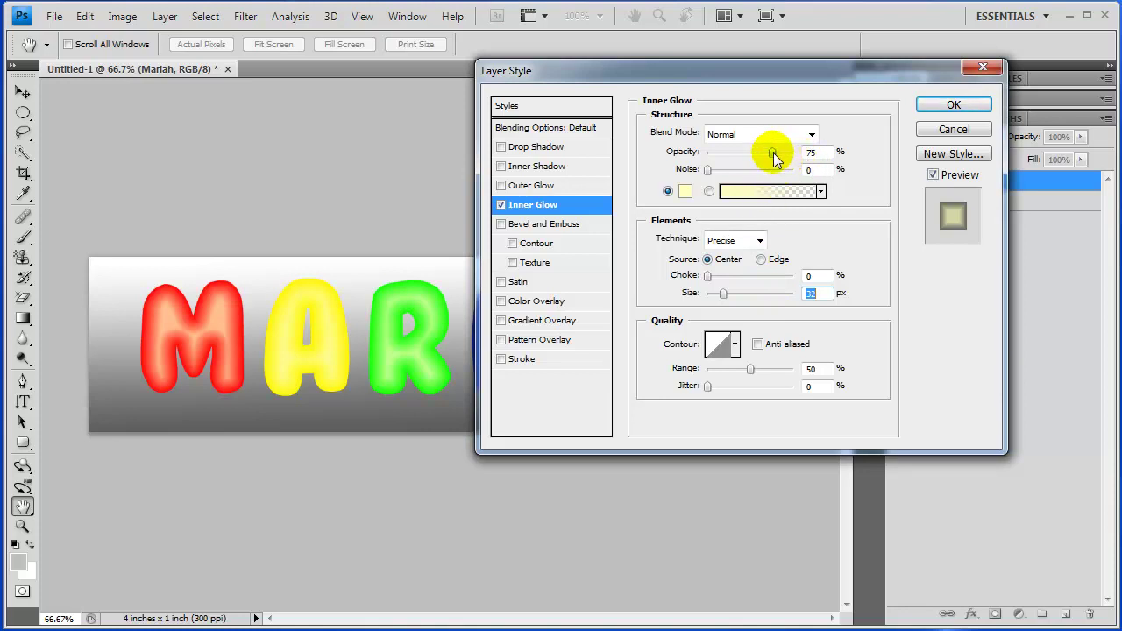
mouse_move(773, 153)
mouse_down()
mouse_move(745, 156)
mouse_move(772, 160)
mouse_up()
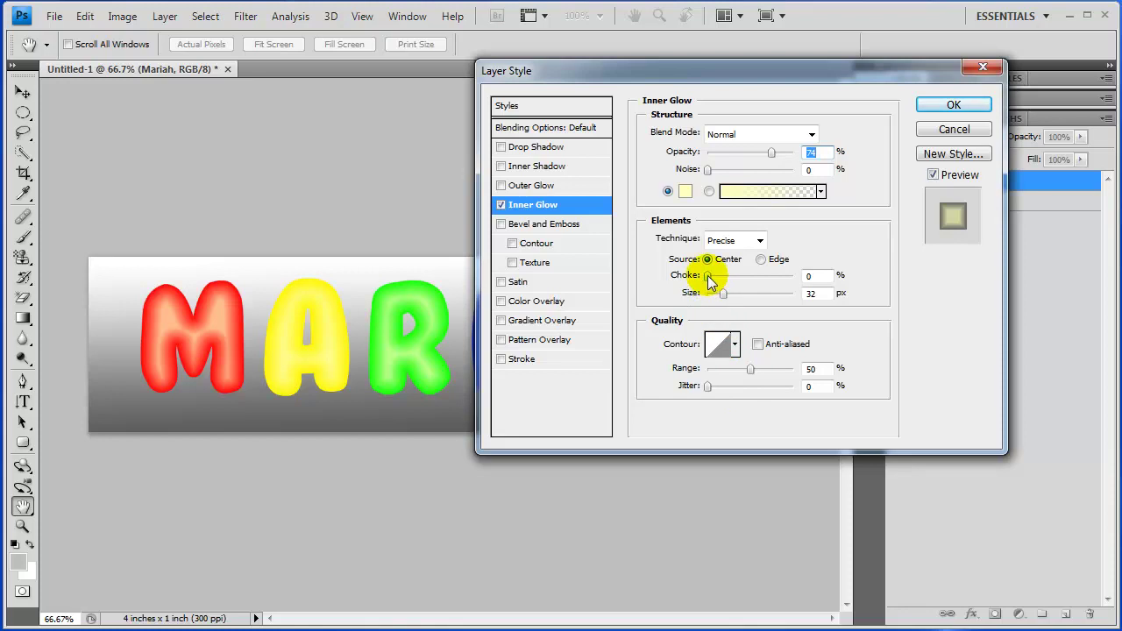
mouse_move(707, 275)
mouse_down()
mouse_move(765, 285)
mouse_move(708, 279)
mouse_up()
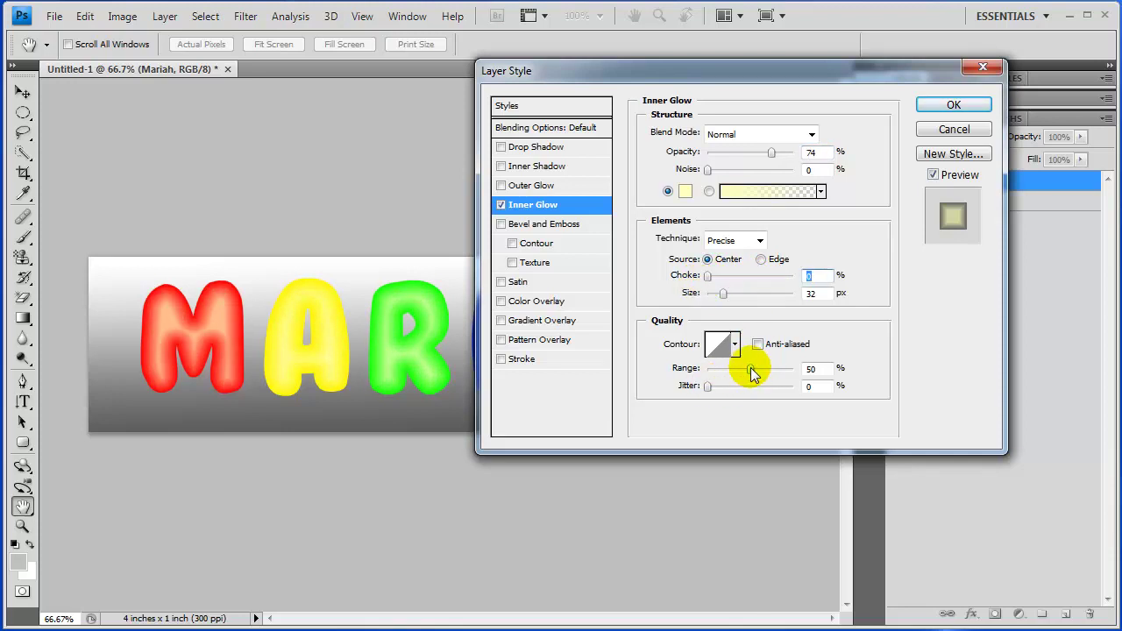
drag(751, 370, 684, 394)
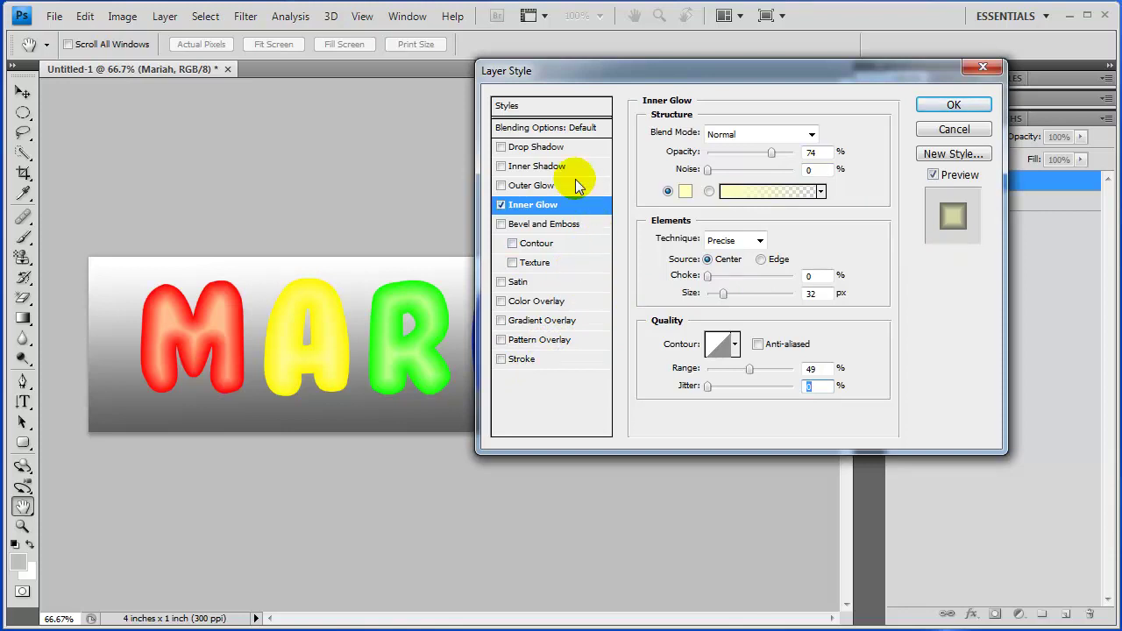
Turn on Drop Shadow and Inner Shadow for the letters at 75% opacity, 5 px
click(538, 149)
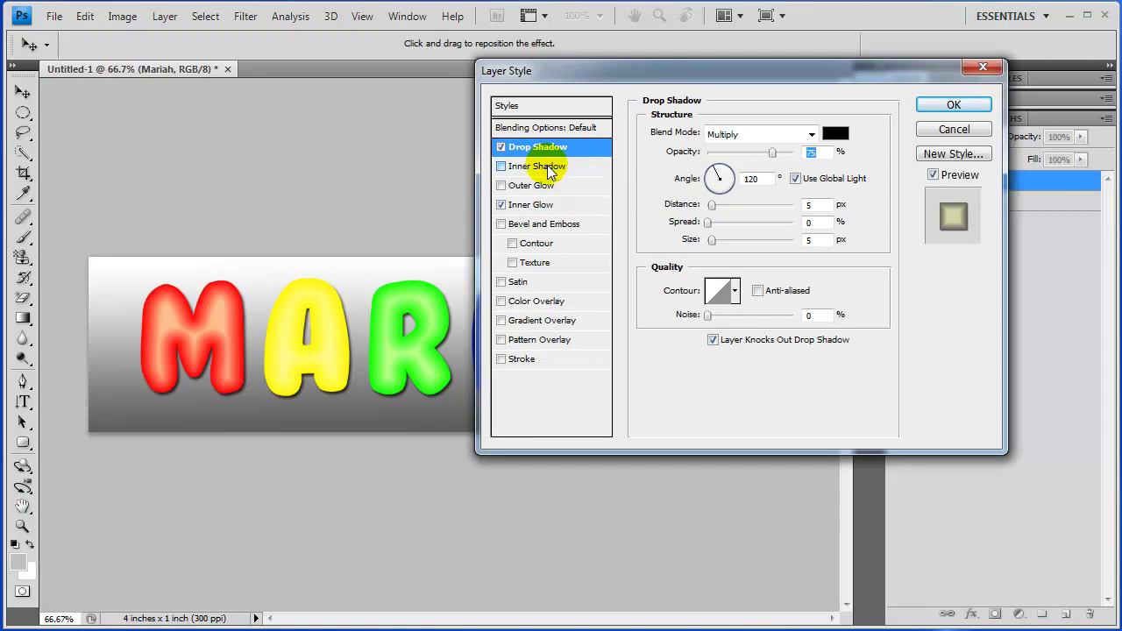
click(550, 169)
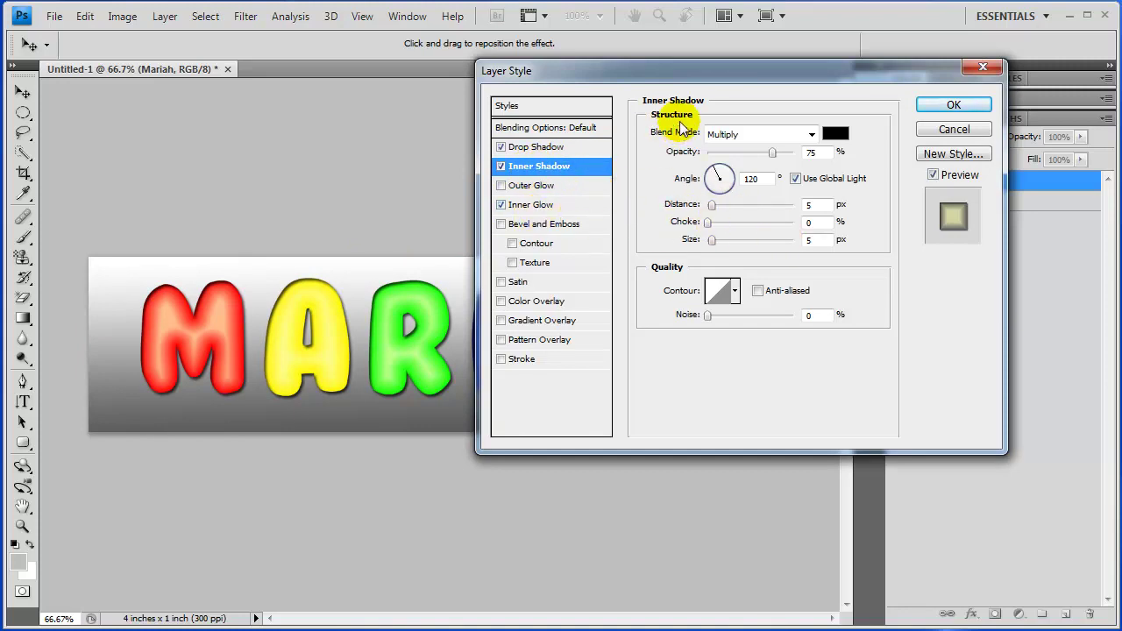
Drag the Layer Style dialog down and right to reveal the full styled MARIAH lettering
drag(747, 79, 1001, 158)
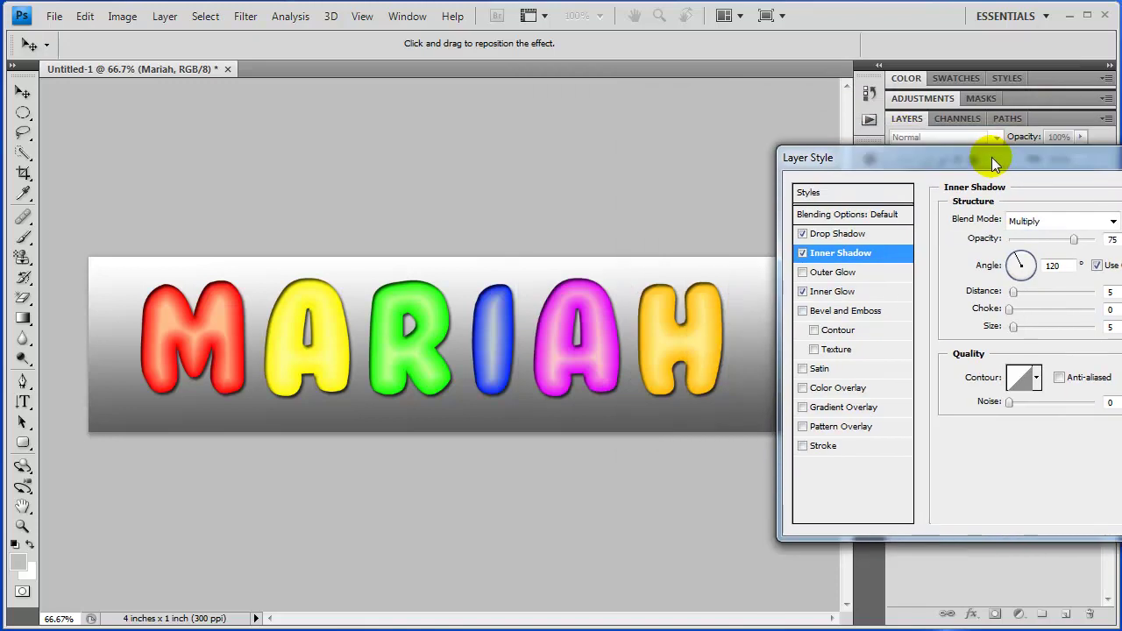